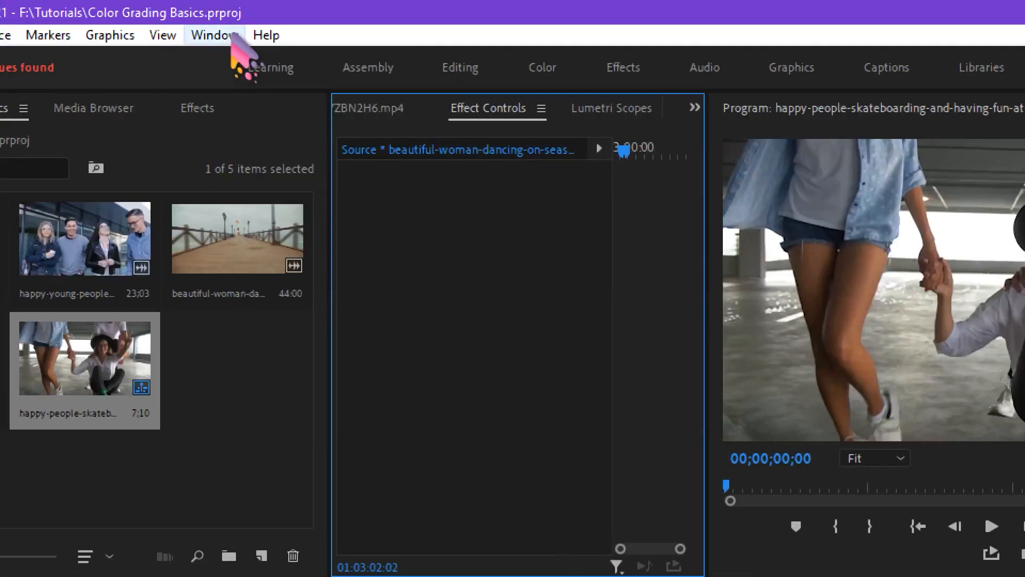
left_click(215, 35)
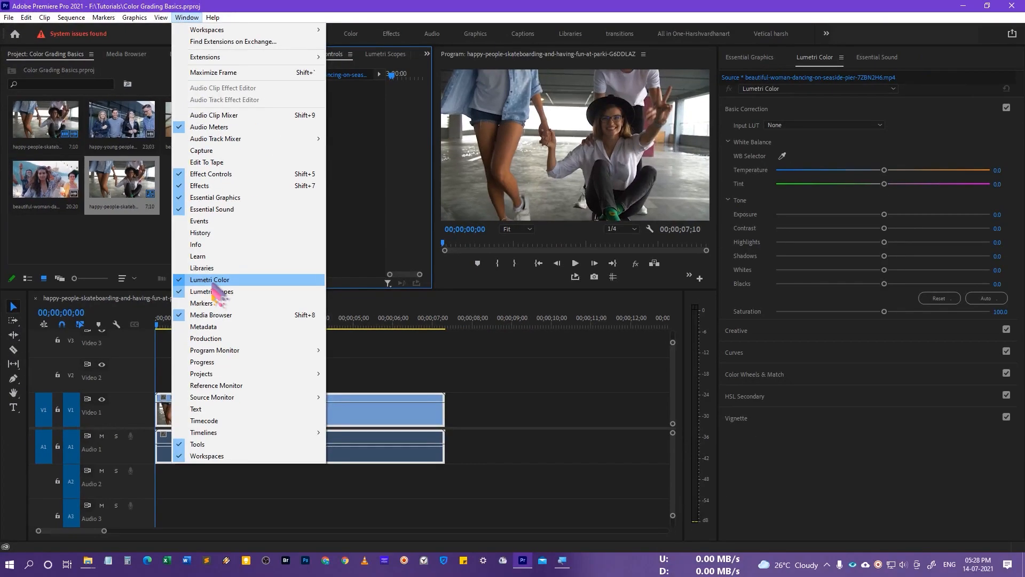
left_click(793, 5)
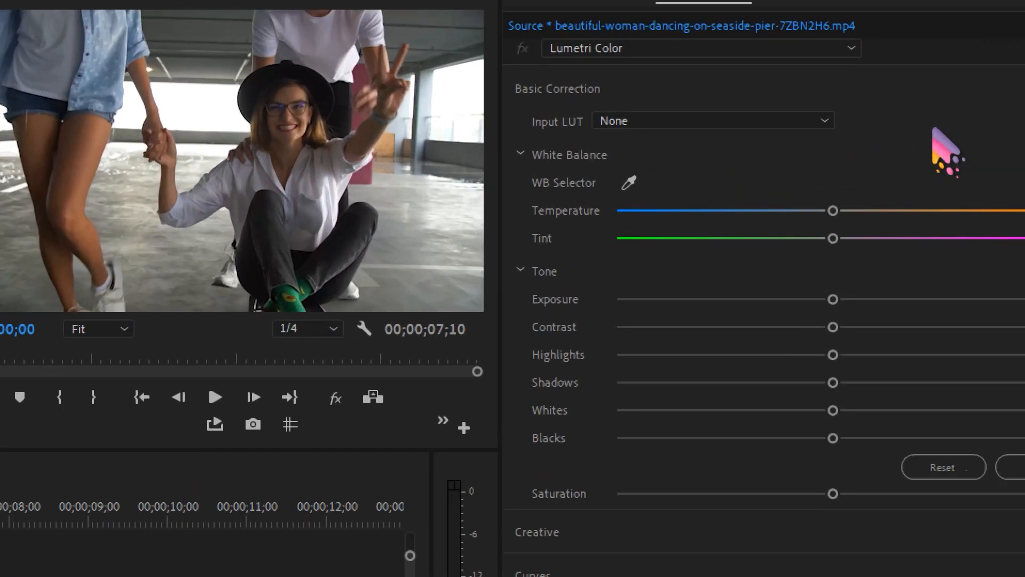
left_click(970, 109)
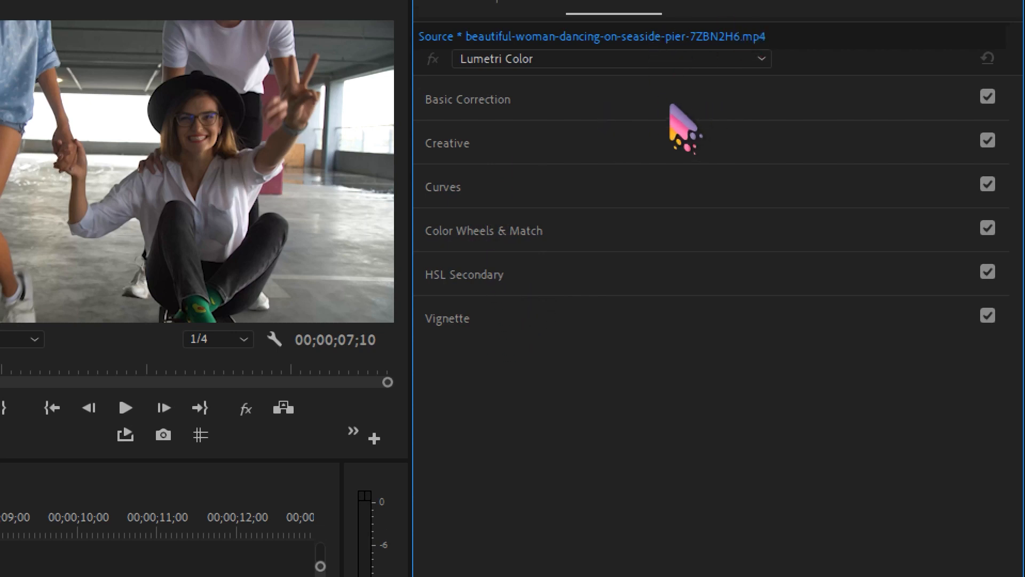
left_click(672, 106)
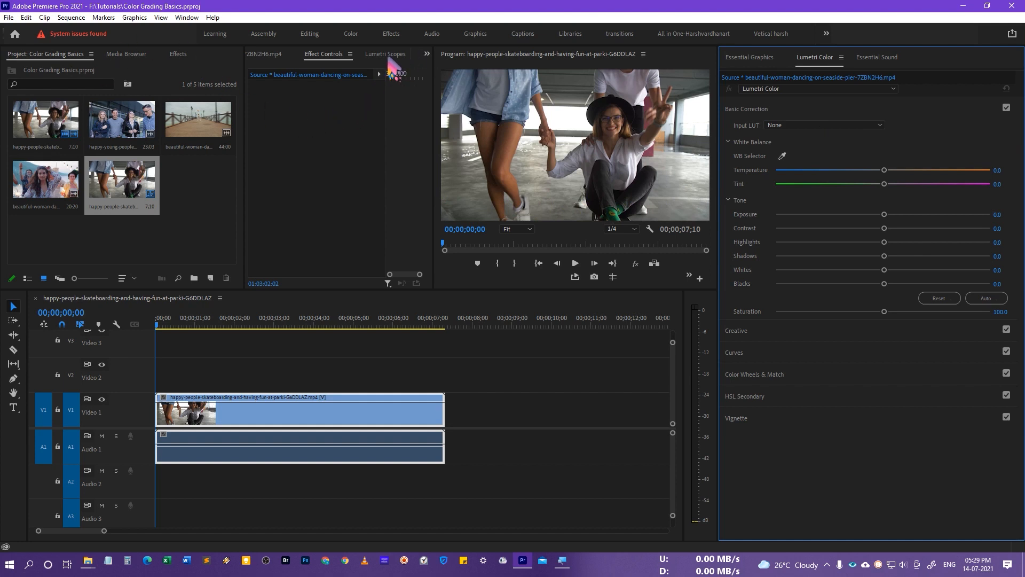
- Display the Lumetri Scopes and widen their area on both sides
left_click(385, 55)
left_click_drag(244, 107, 195, 107)
left_click_drag(433, 132, 461, 132)
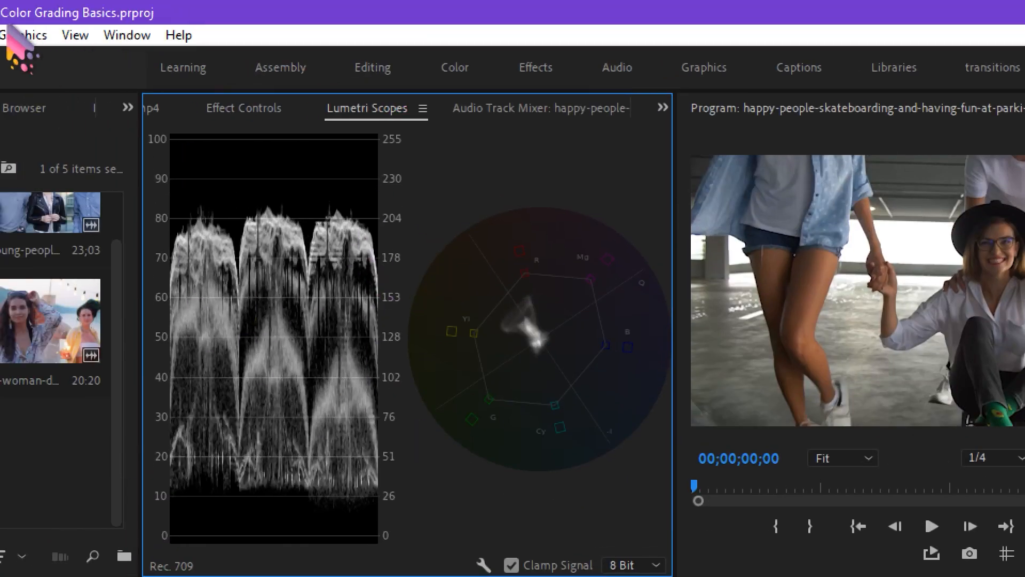
left_click(127, 35)
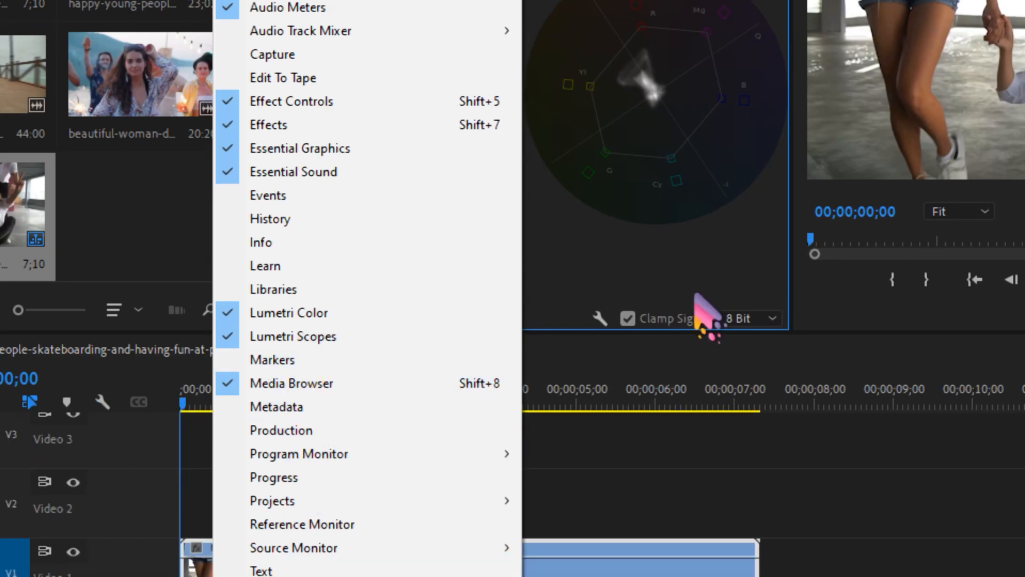
left_click(697, 267)
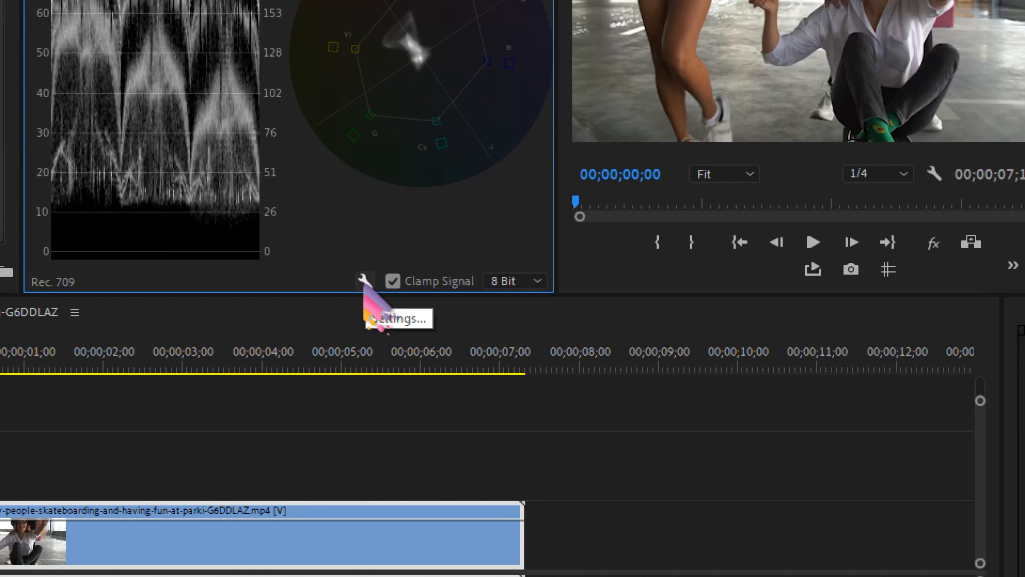
- Turn the Parade (RGB-White) scope off and back on alongside the Vectorscope YUV
left_click(363, 281)
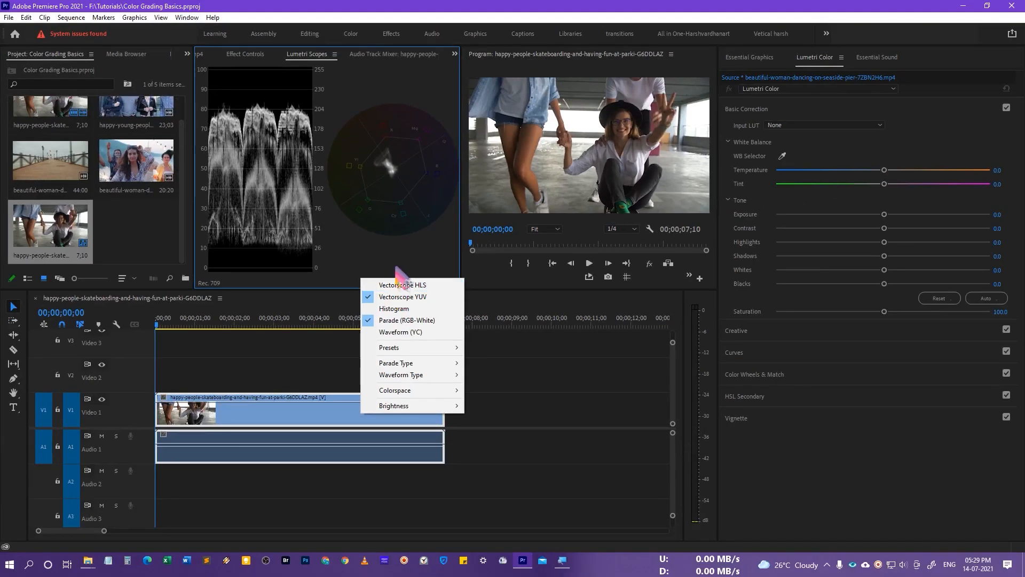
left_click(427, 238)
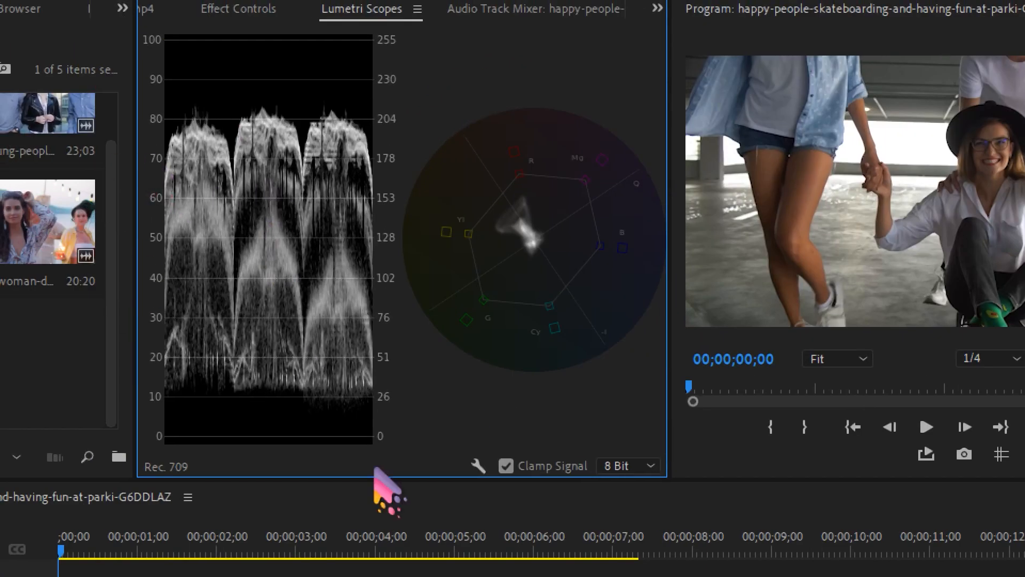
right_click(428, 264)
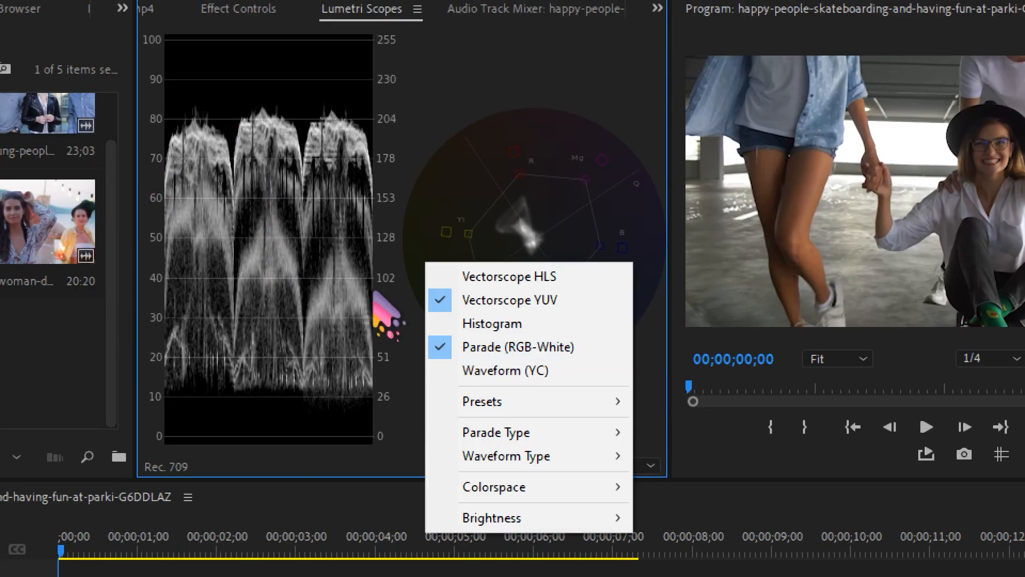
left_click(452, 348)
right_click(375, 199)
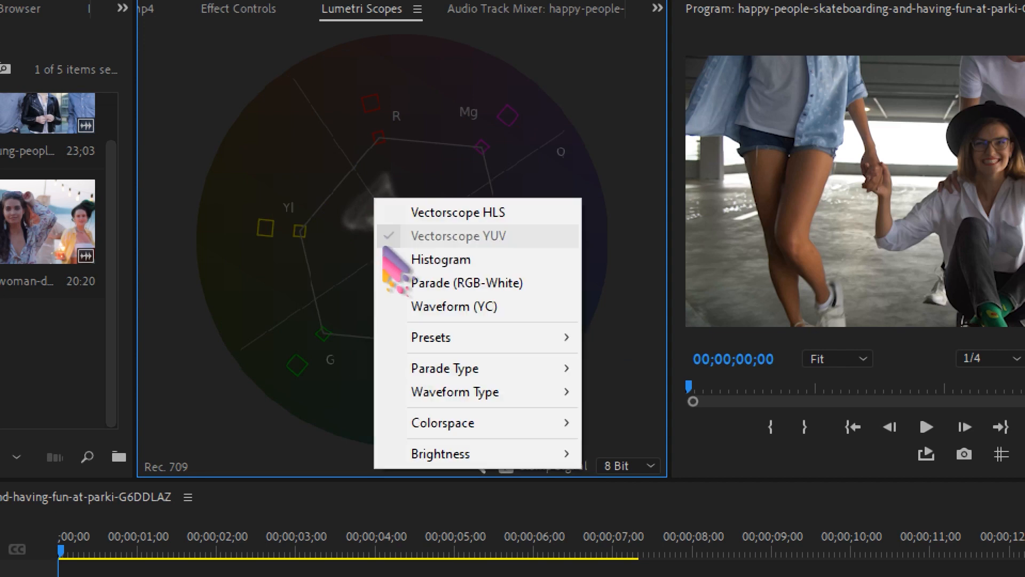
left_click(425, 287)
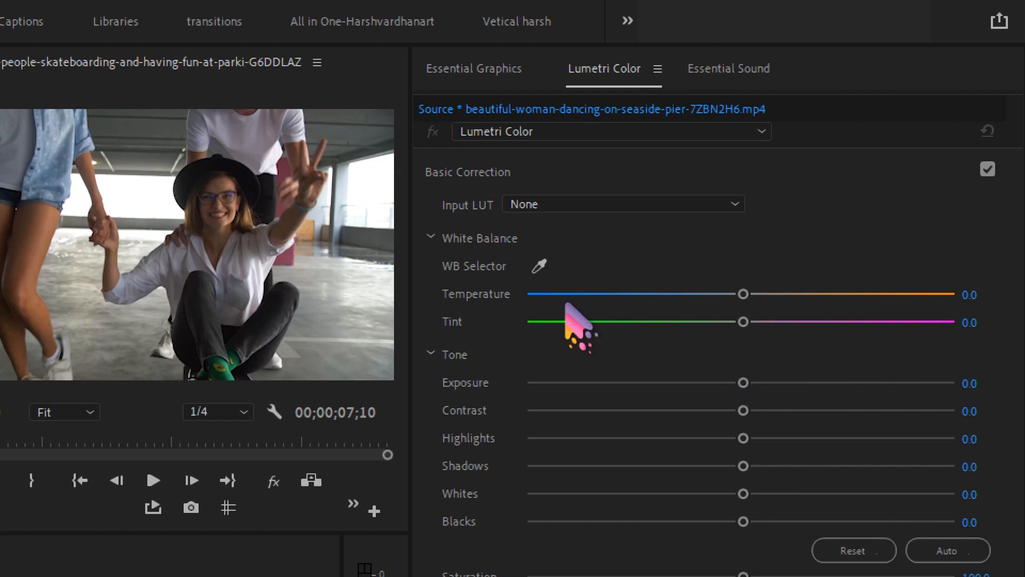
- Try Temperature at -53.7, -76.6 and 86.6 and Tint at 63.2, resetting each to 0.0
left_click_drag(744, 293, 589, 298)
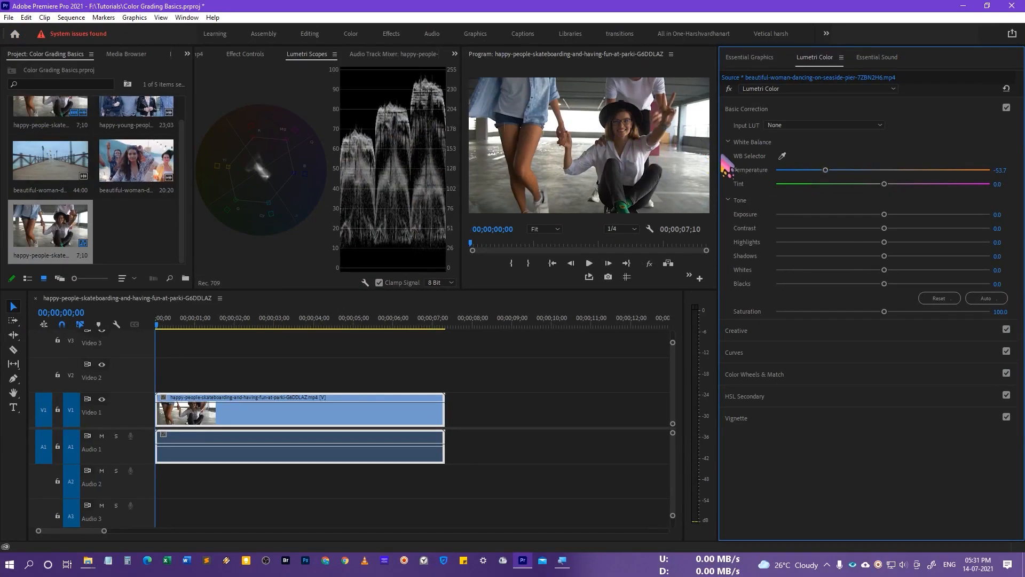
left_click_drag(825, 169, 801, 170)
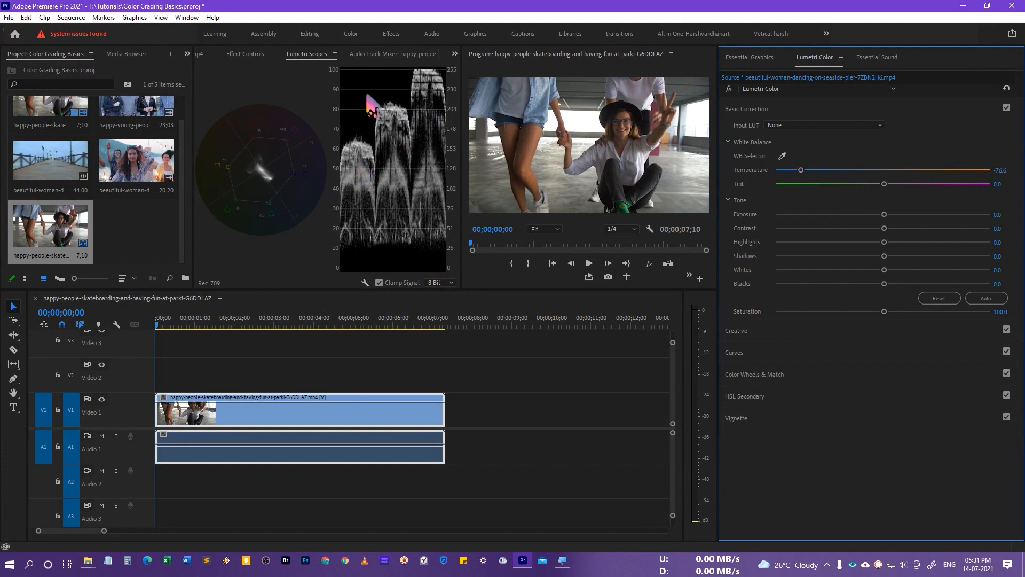
left_click_drag(906, 172, 983, 187)
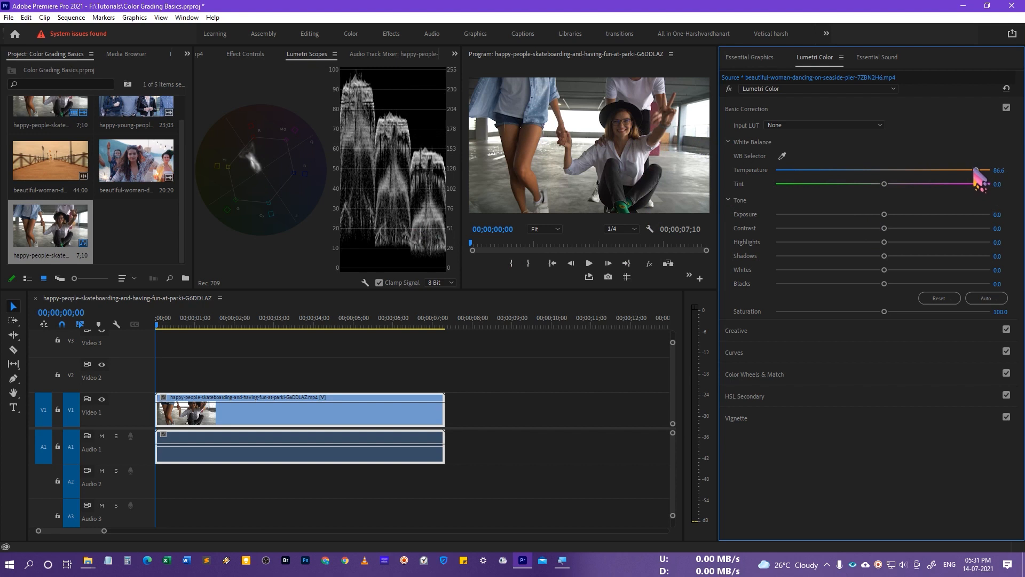
double_click(977, 170)
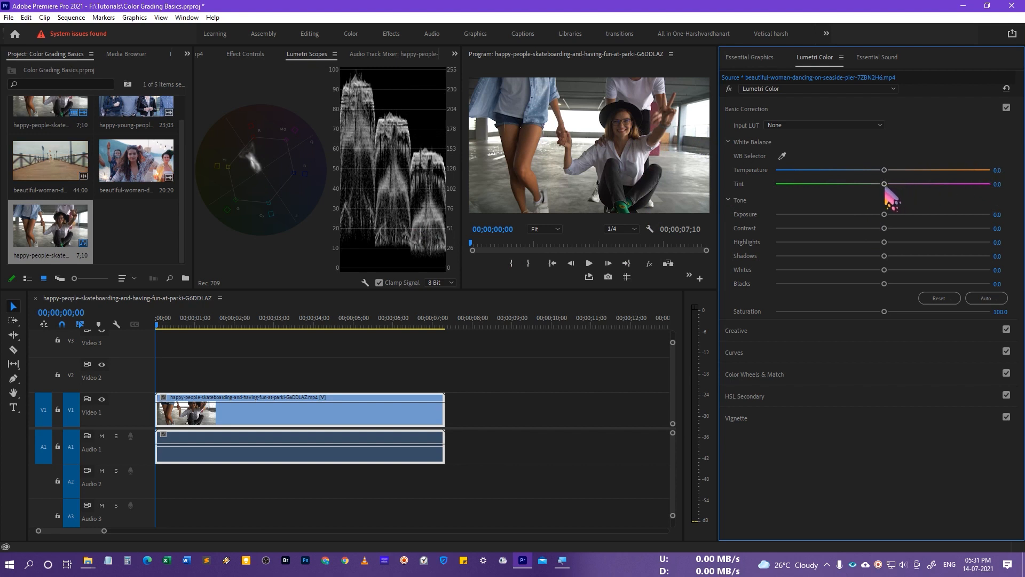
left_click_drag(886, 195, 952, 194)
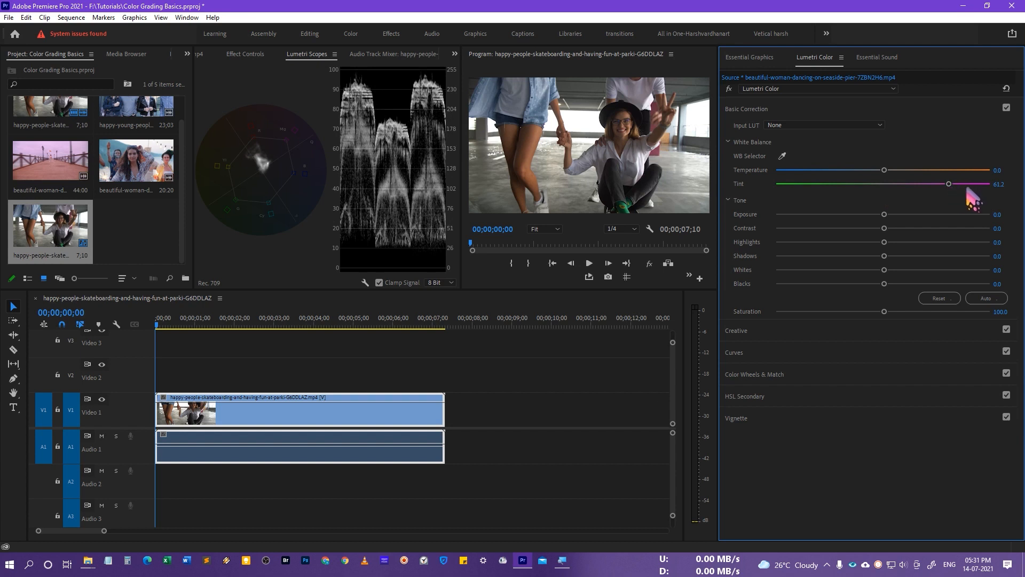
left_click_drag(817, 187, 853, 188)
double_click(853, 187)
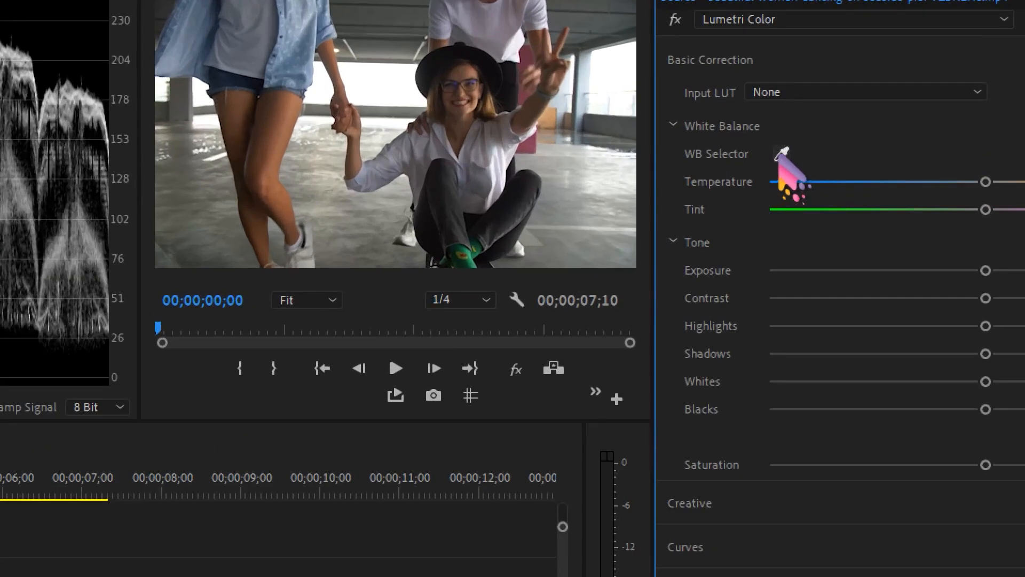
- Sample the white balance from the white T-shirt of the person standing behind the woman in the hat
left_click(517, 47)
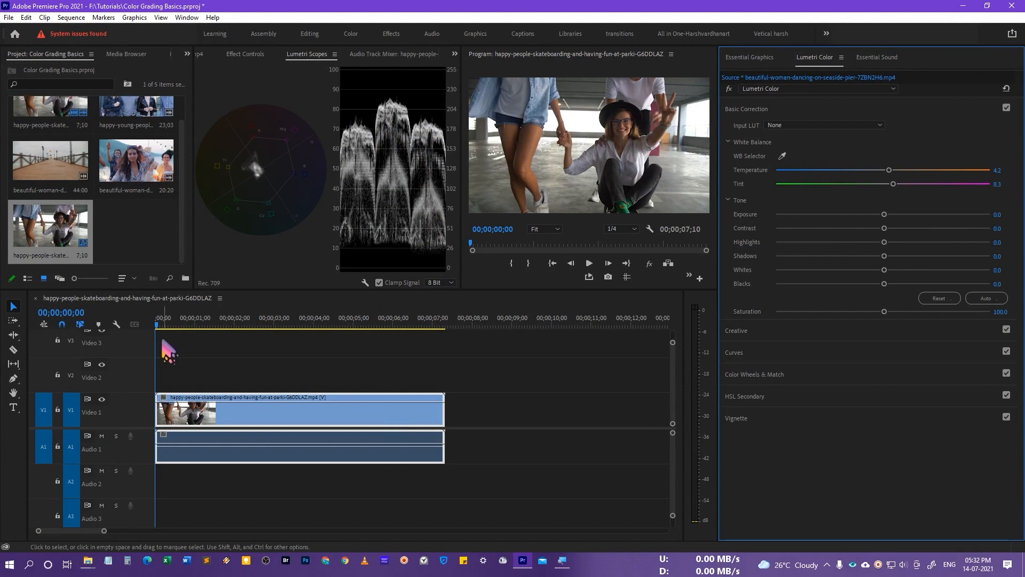
- Move the playhead to 00;00;00;10 and set the skateboarding clip's Exposure to -0.3
left_click(171, 329)
mouse_move(170, 327)
left_mouse_down()
mouse_move(185, 325)
mouse_move(168, 326)
left_mouse_up()
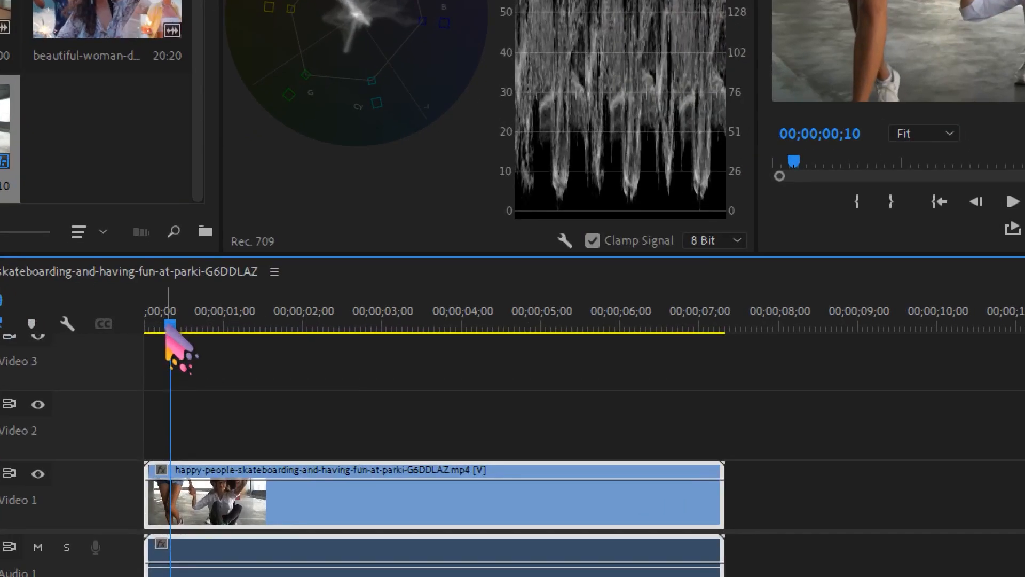
left_click_drag(167, 329, 208, 335)
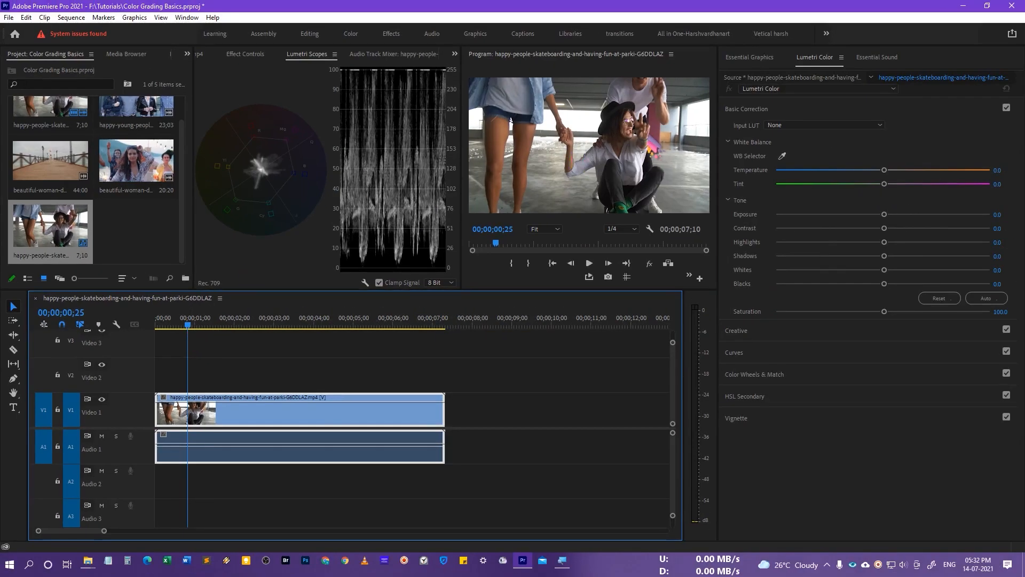
mouse_move(180, 334)
left_mouse_down()
mouse_move(209, 333)
mouse_move(166, 347)
mouse_move(167, 337)
left_mouse_up()
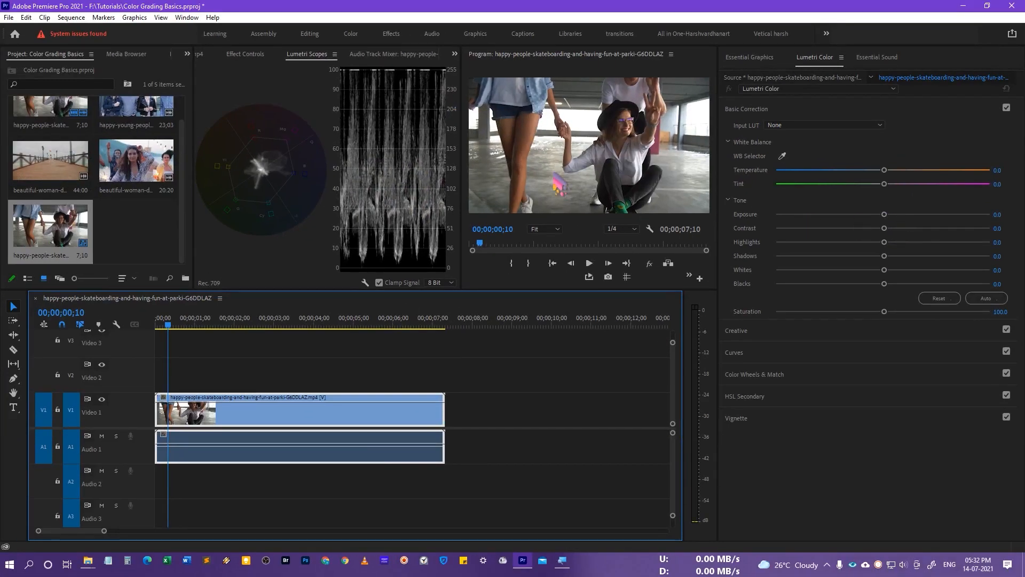
left_click_drag(884, 214, 895, 214)
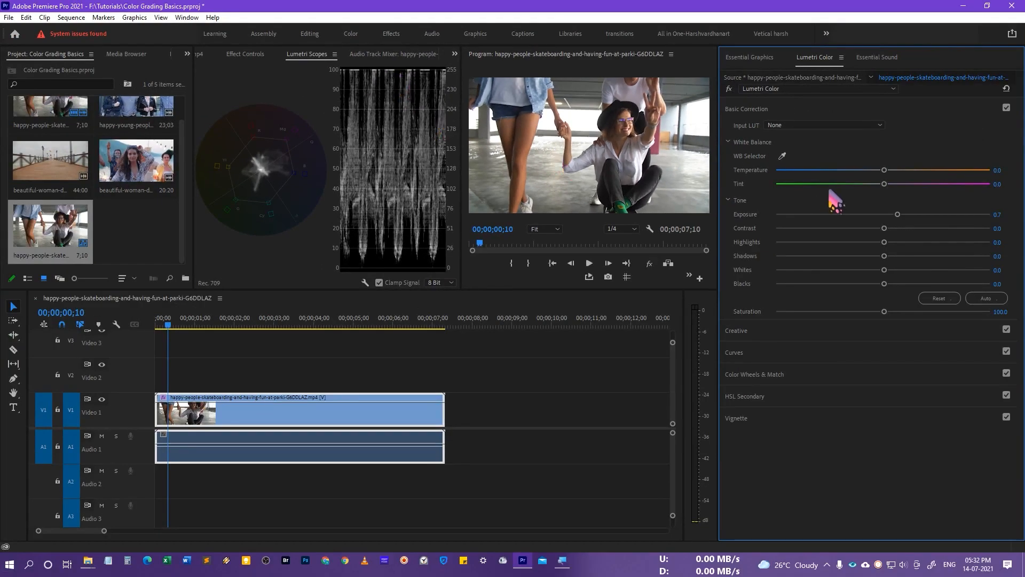
mouse_move(898, 214)
left_mouse_down()
mouse_move(856, 214)
mouse_move(877, 214)
left_mouse_up()
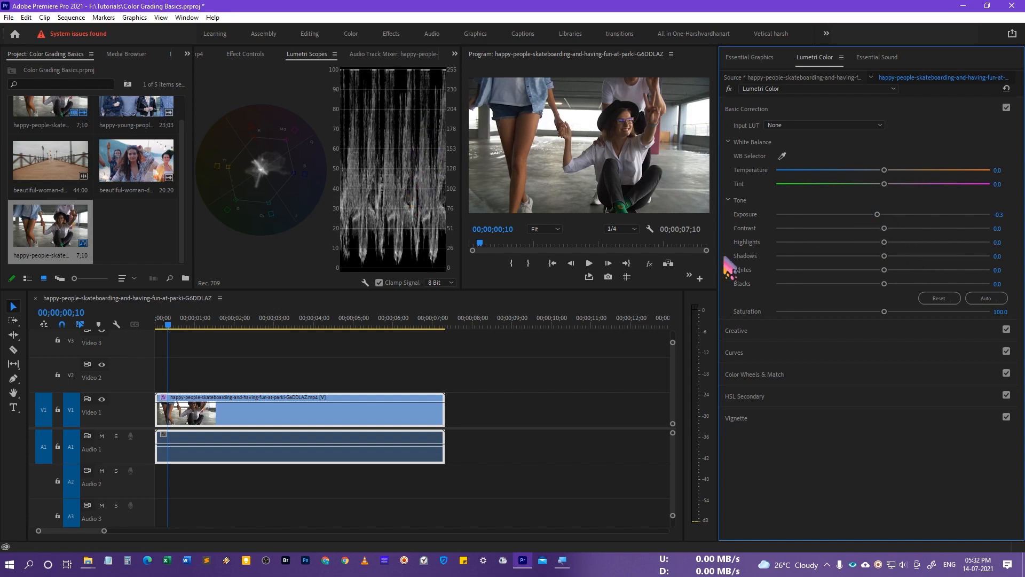
- Try the clip's Contrast at 29.9 and -57.7, and set it to 11.4
left_click_drag(885, 230, 913, 229)
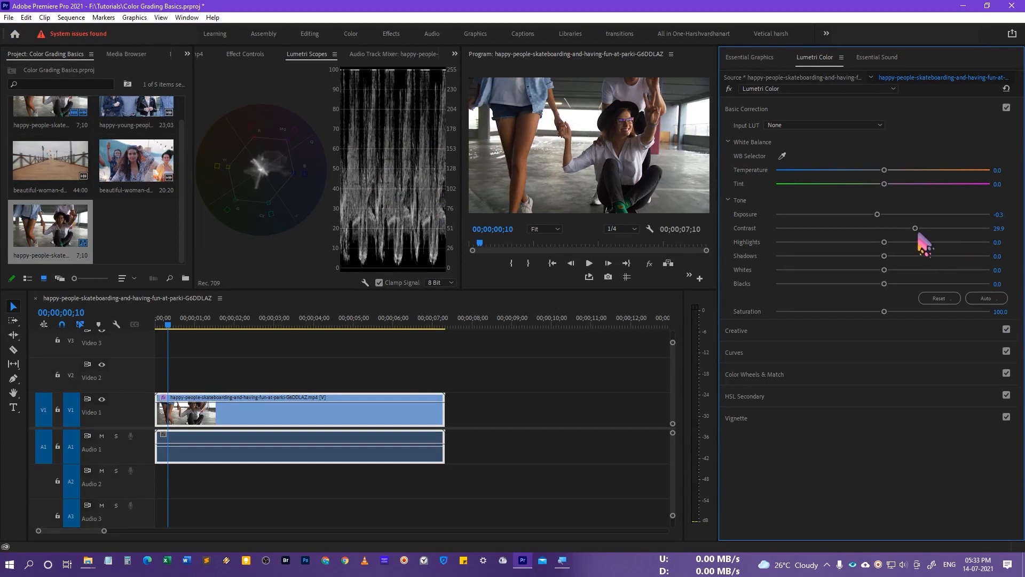
left_click_drag(916, 230, 822, 232)
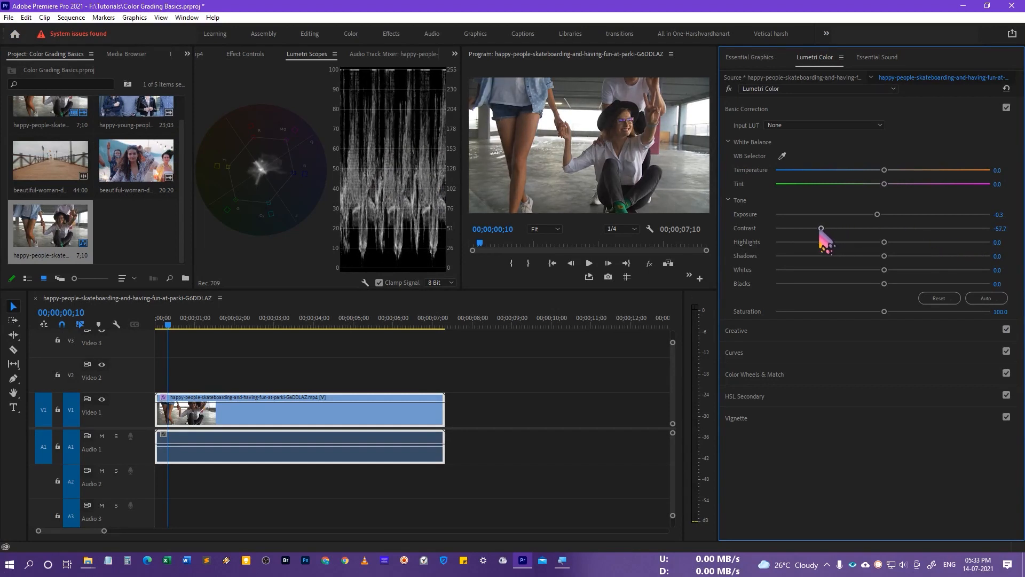
left_click_drag(821, 229, 891, 228)
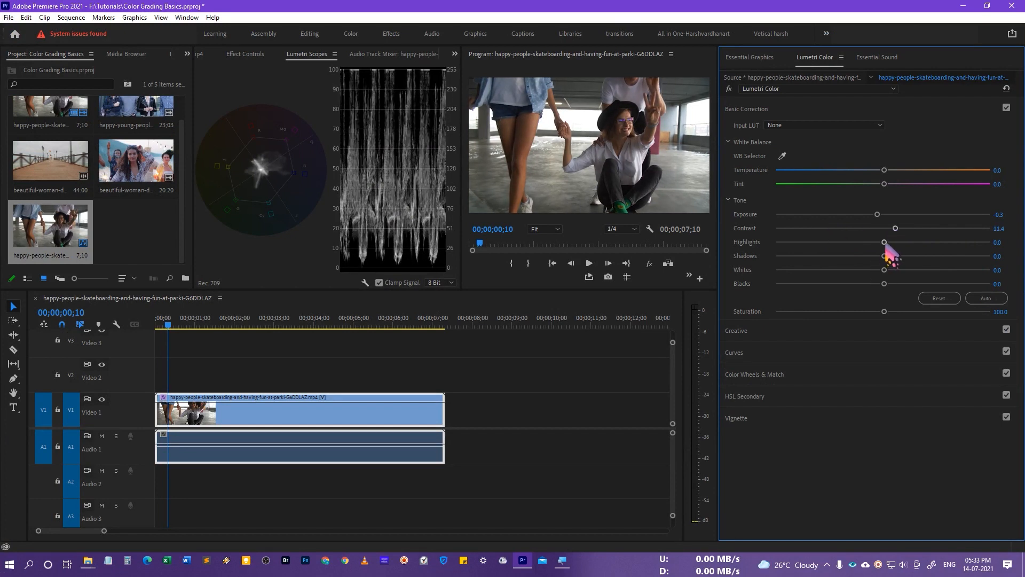
- Try raising the clip's Highlights to 95.0 and reset them to 0.0
left_click_drag(884, 243, 989, 251)
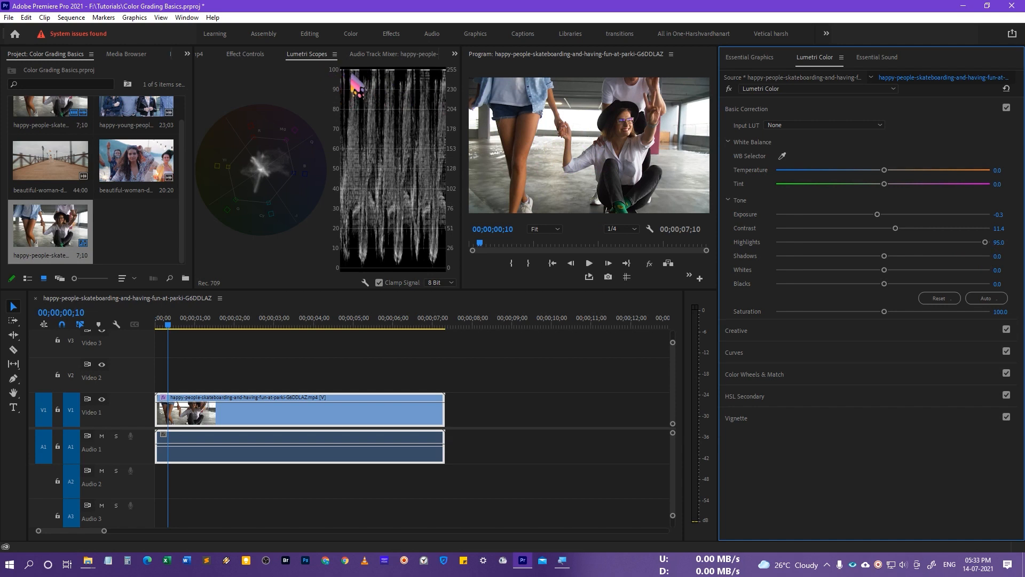
left_click_drag(985, 244, 876, 243)
double_click(880, 249)
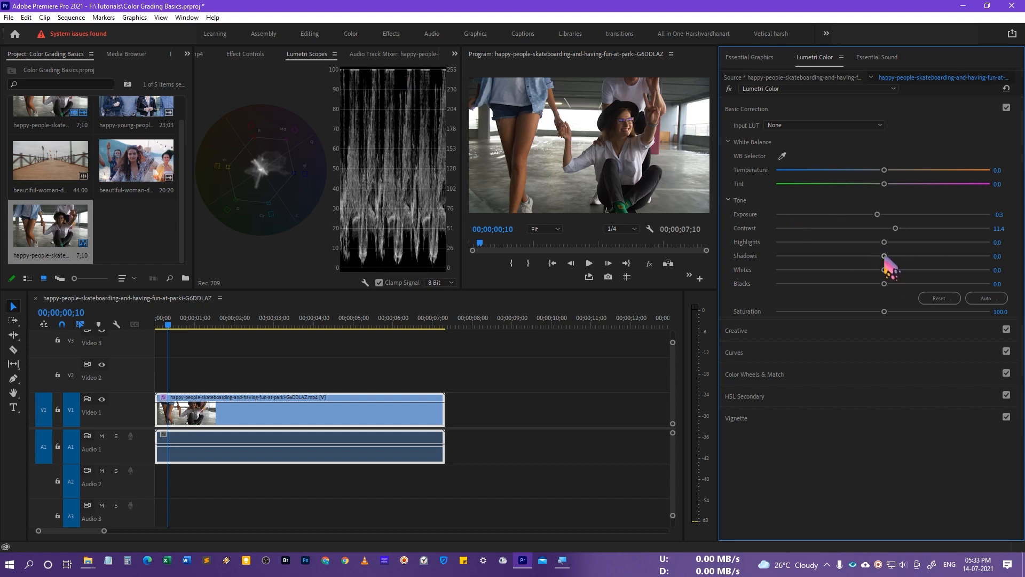
- Enlarge the Program monitor and set the clip's Shadows to 15.9 after trying 30.3 and -97.2
left_click_drag(885, 256, 915, 255)
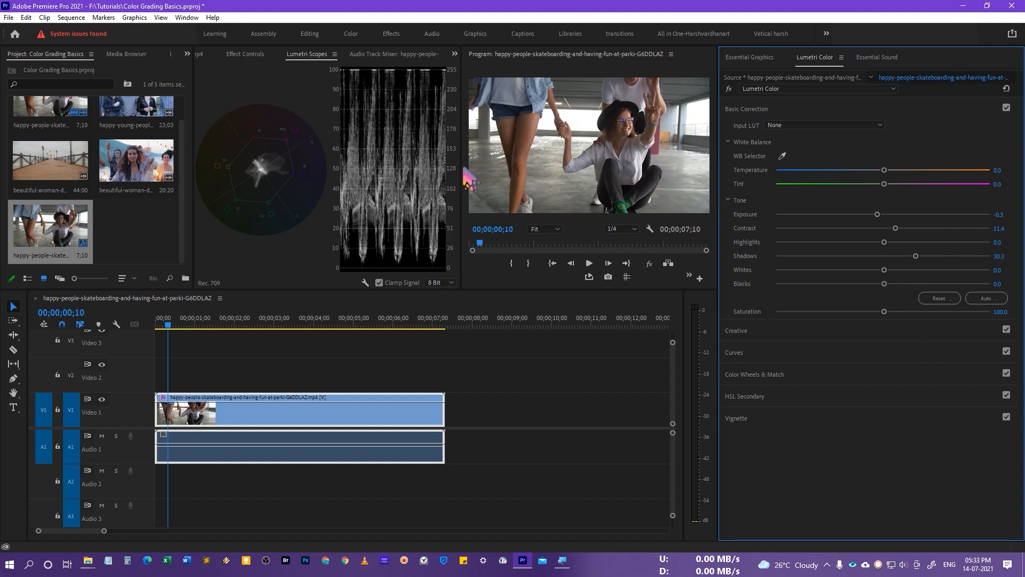
left_click_drag(461, 163, 405, 166)
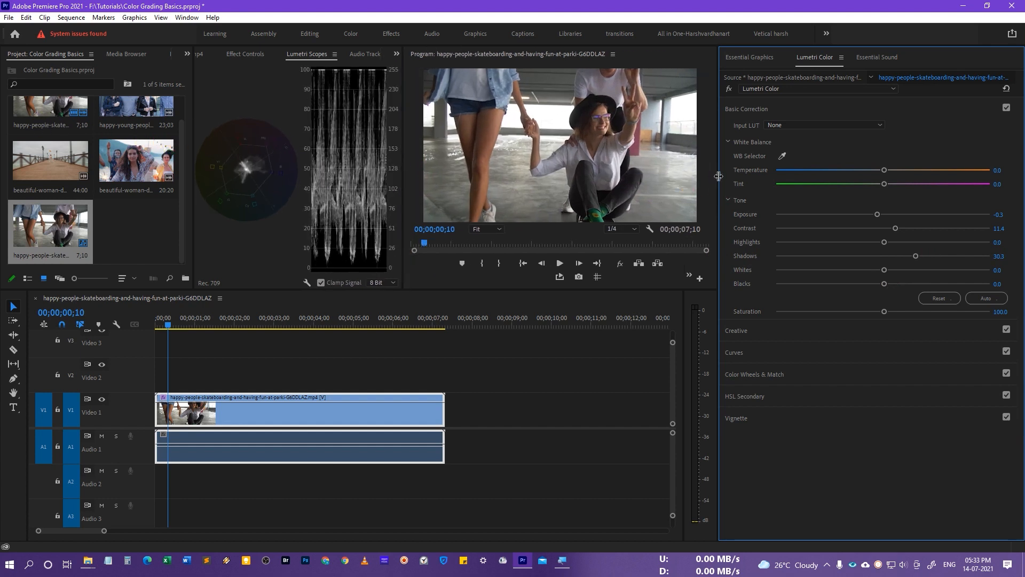
left_click_drag(718, 177, 745, 177)
left_click_drag(926, 256, 805, 256)
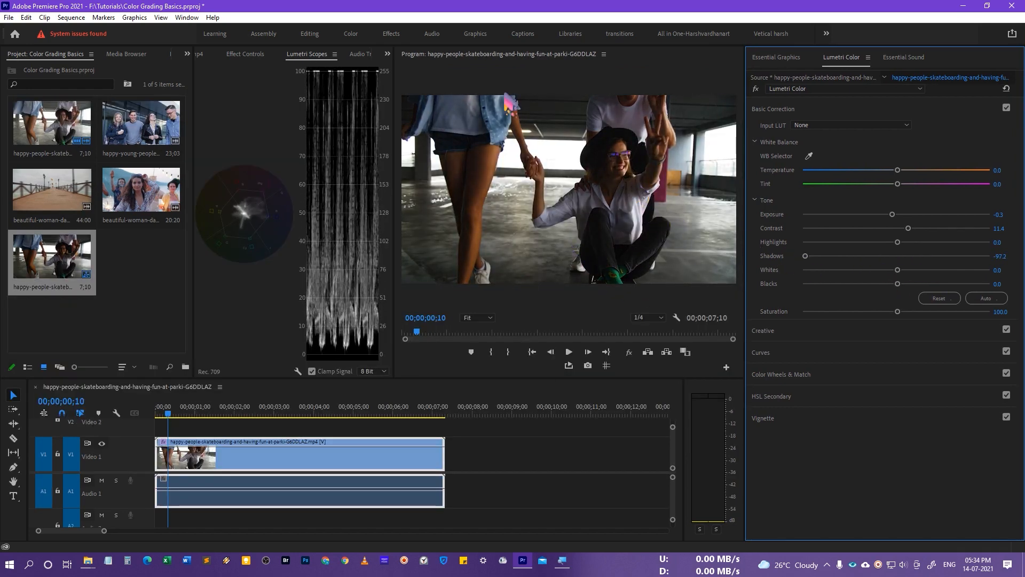
left_click_drag(805, 256, 912, 257)
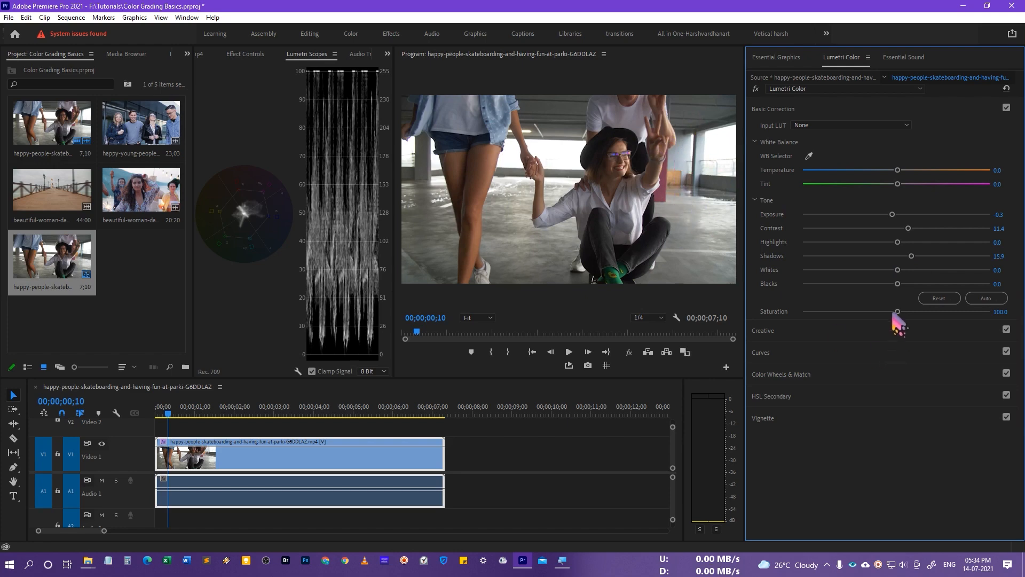
- Try raising the clip's Whites to about 29 and return them to 0.0
left_click_drag(898, 272, 924, 272)
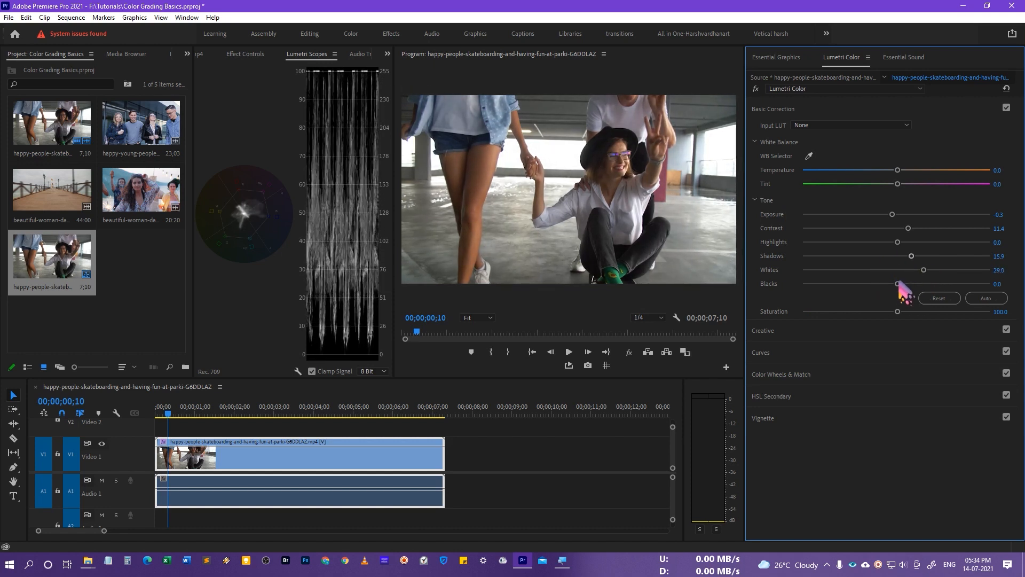
left_click_drag(924, 271, 897, 271)
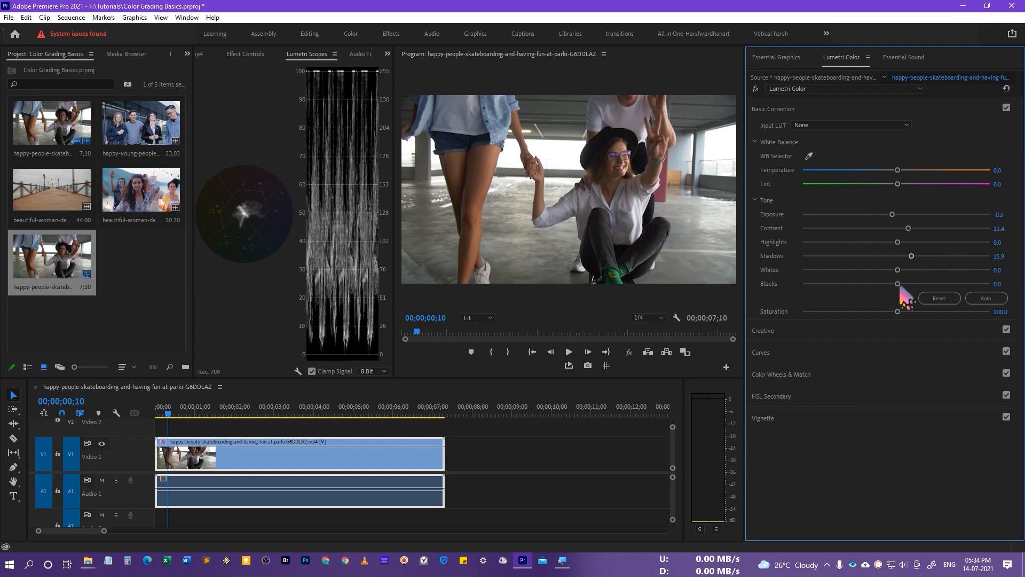
- Try the clip's Blacks at 26.7 and -52.8, and set it to 4.0
left_click_drag(897, 284, 919, 283)
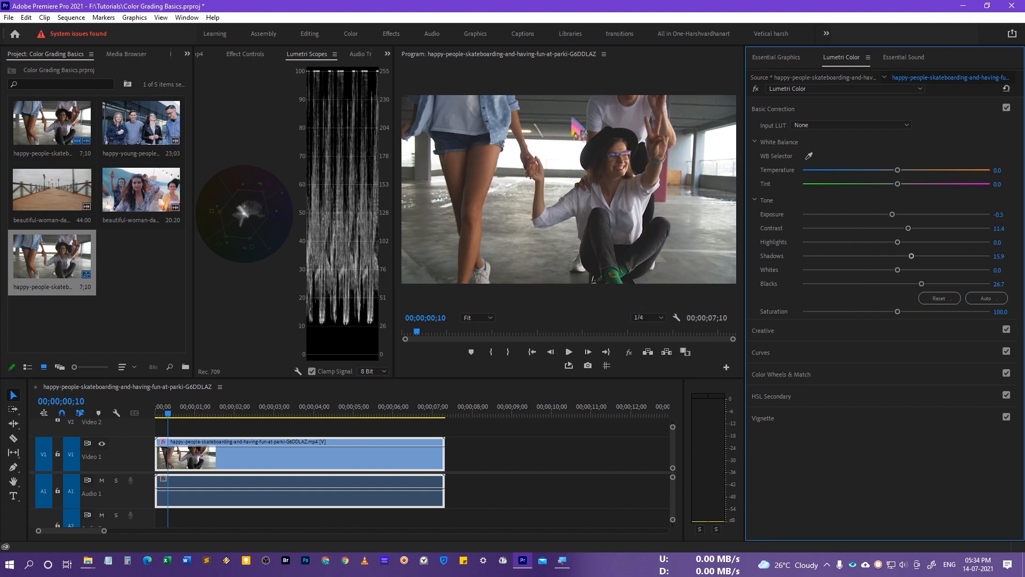
left_click_drag(921, 284, 853, 283)
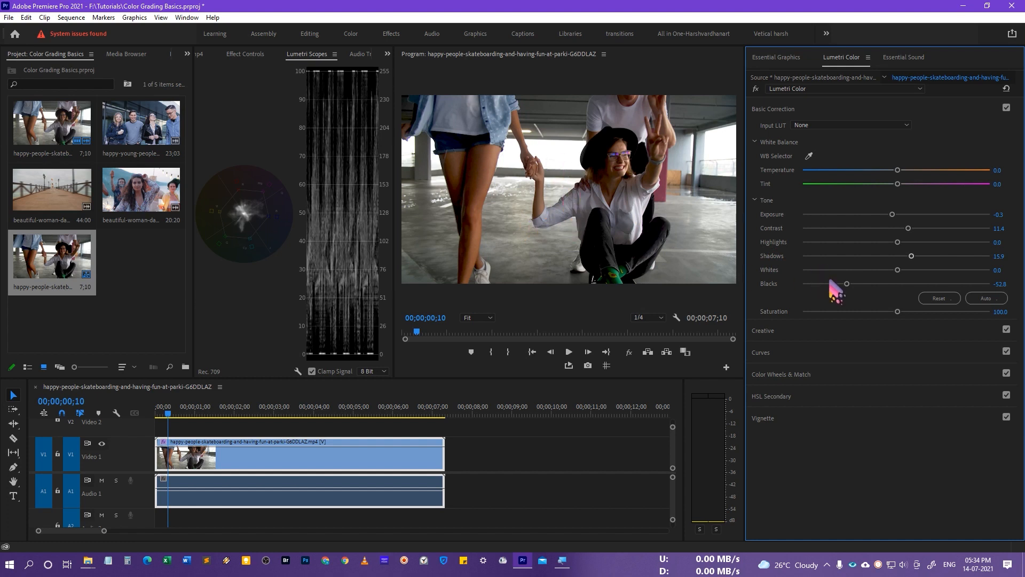
double_click(846, 284)
left_click_drag(898, 284, 901, 283)
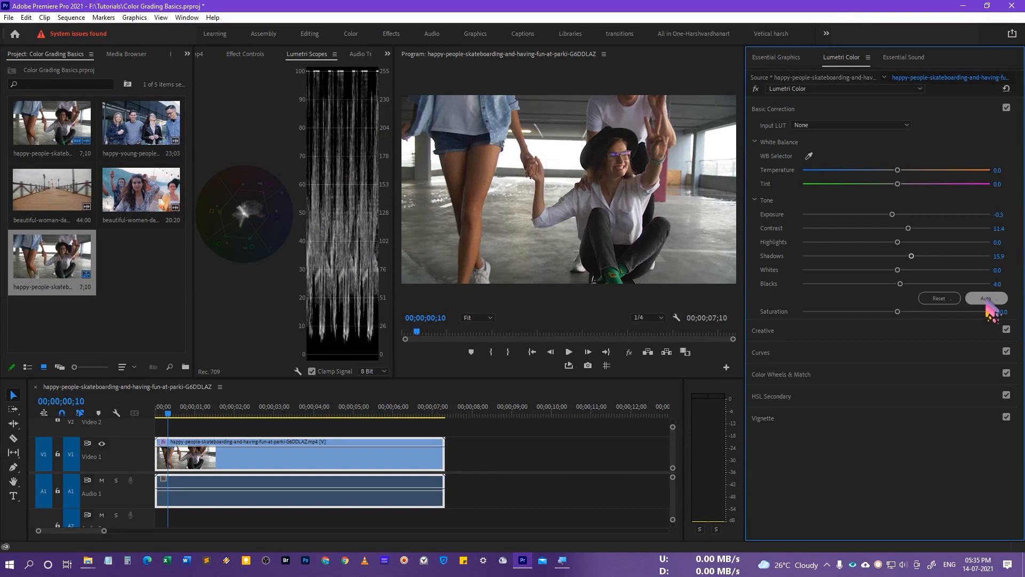
- Try the automatic tone correction and the tone reset on the clip, undoing each one
left_click(992, 300)
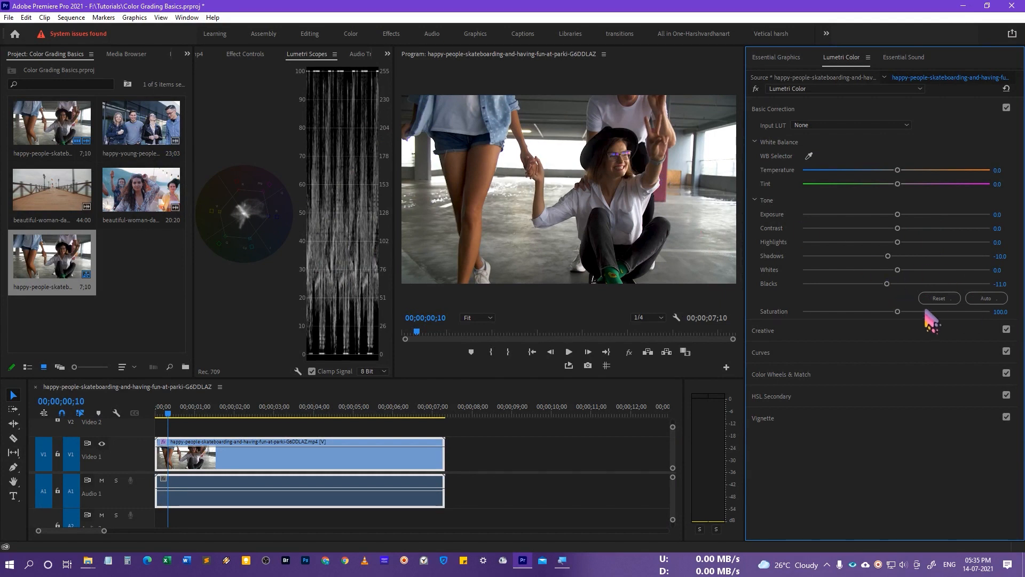
key("ctrl+z")
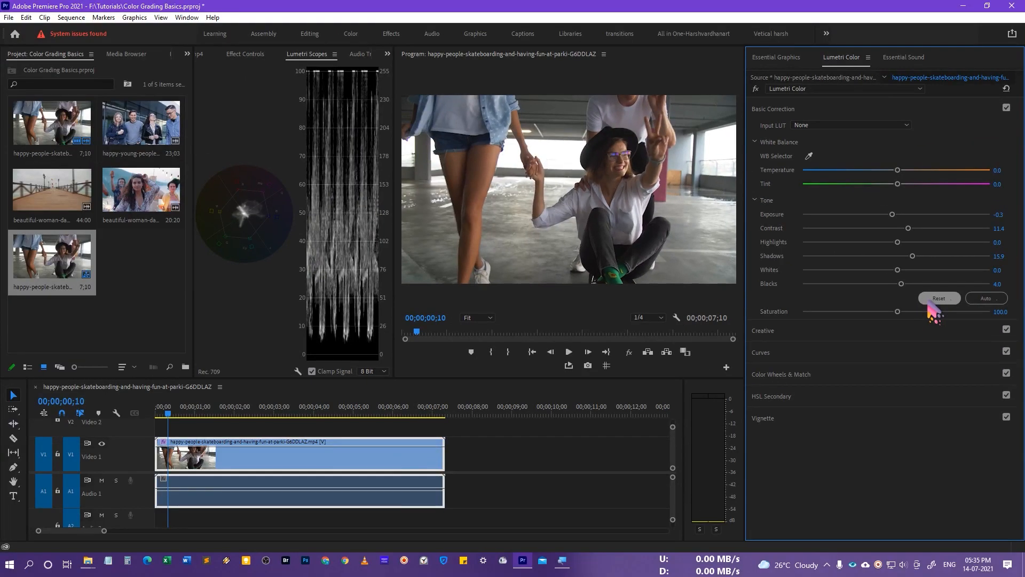
left_click(929, 301)
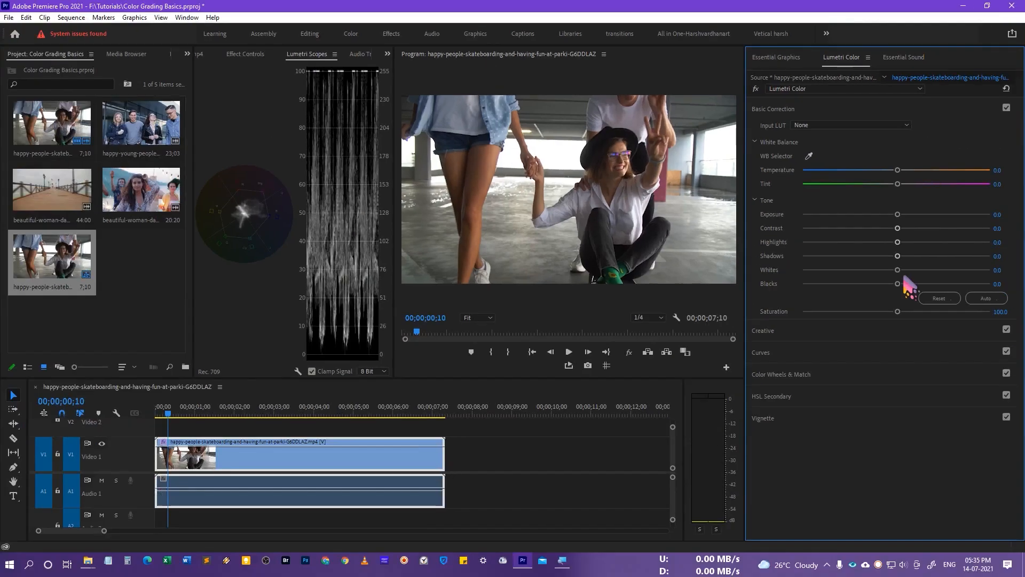
key("ctrl+z")
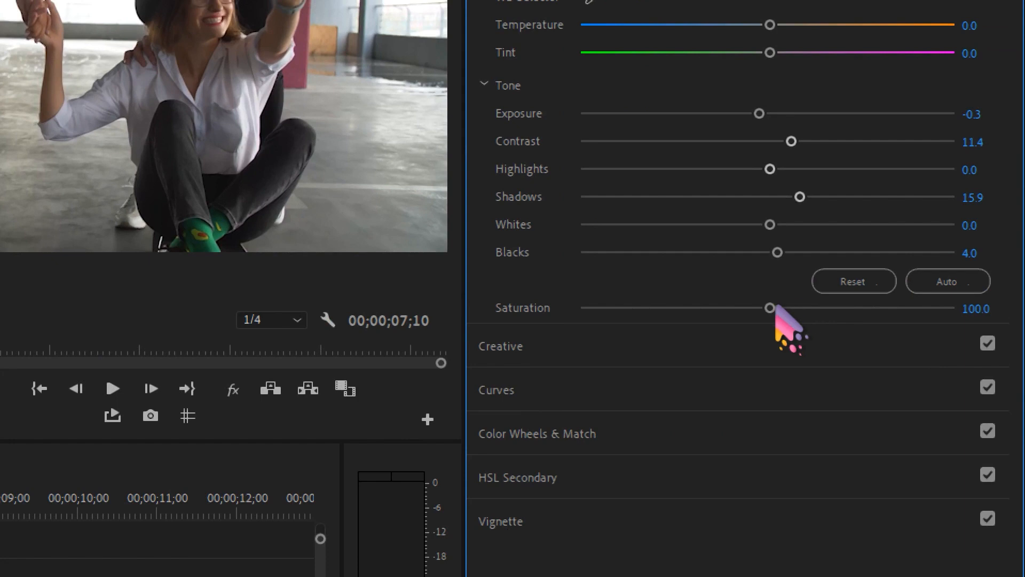
- Try the clip's Saturation at 135.8, 0.0 and 200.0, and lower it from the maximum
left_click_drag(770, 308, 835, 308)
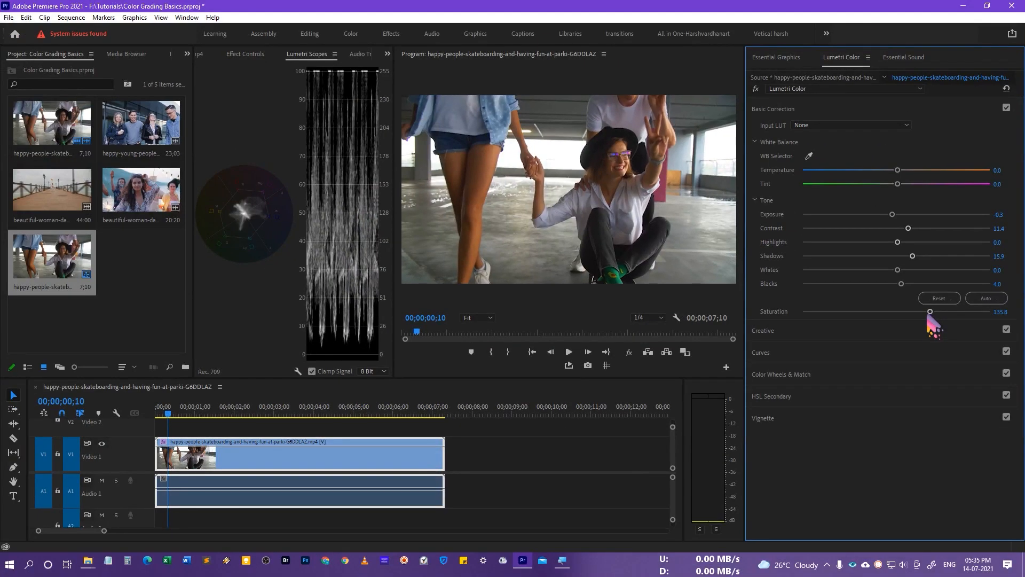
left_click_drag(930, 313, 789, 313)
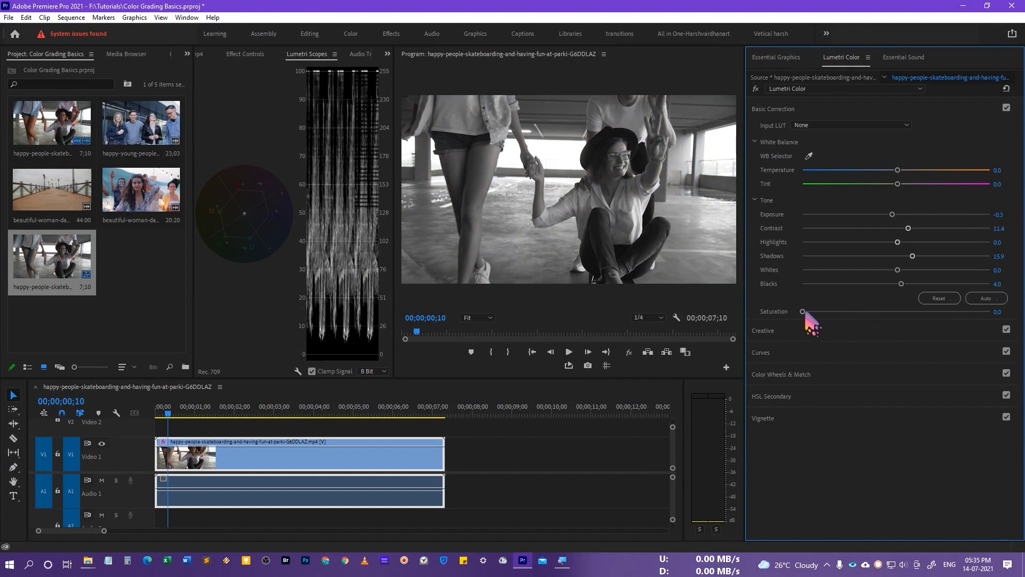
left_click_drag(802, 312, 1007, 316)
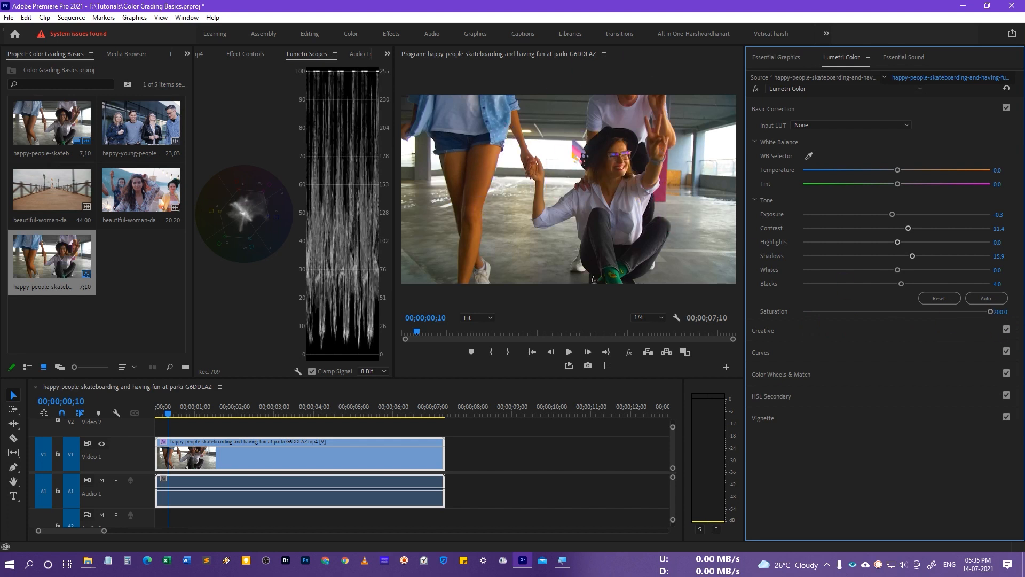
left_click_drag(990, 313, 928, 313)
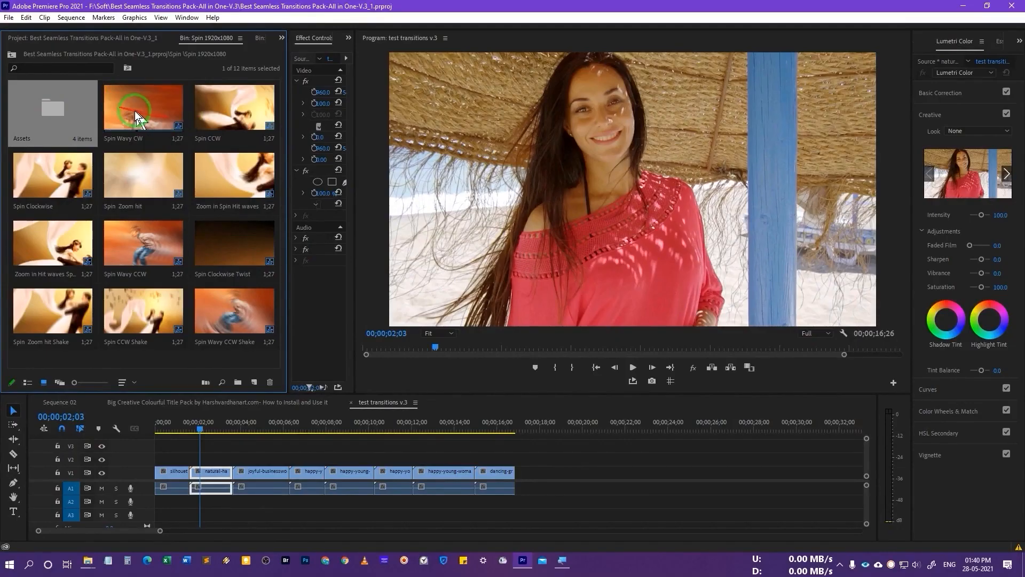
- Place the Spin Wavy CW transition over the first cut of the test transitions v.3 sequence and preview it
left_click(136, 106)
mouse_move(135, 106)
left_mouse_down()
mouse_move(241, 422)
mouse_move(190, 465)
left_mouse_up()
left_click_drag(180, 427, 170, 428)
key("space")
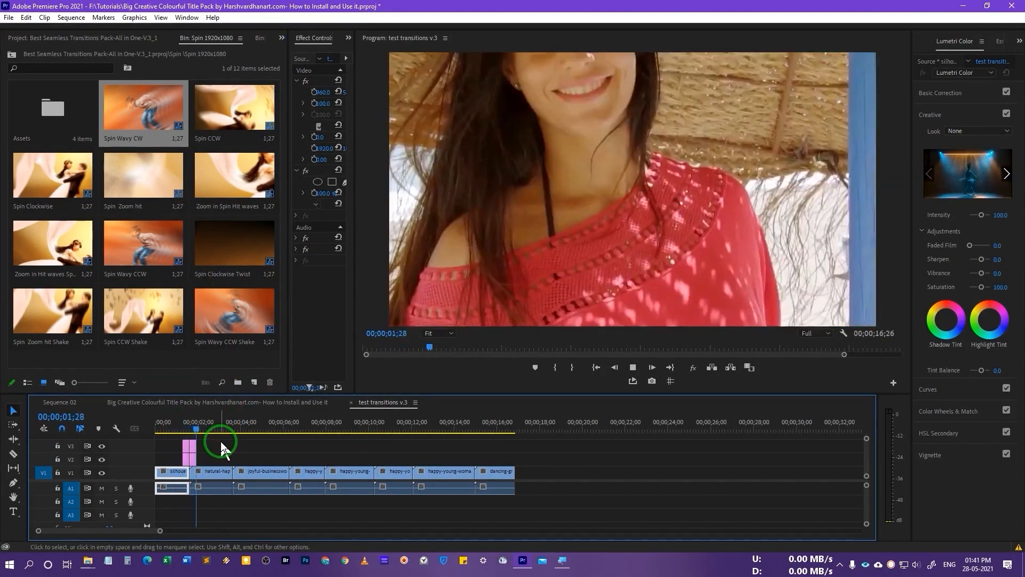
key("space")
- Place the Spin Wavy CCW Shake transition over the same cut and play it from just before the cut
left_click_drag(222, 337, 190, 454)
left_click(171, 428)
key("space")
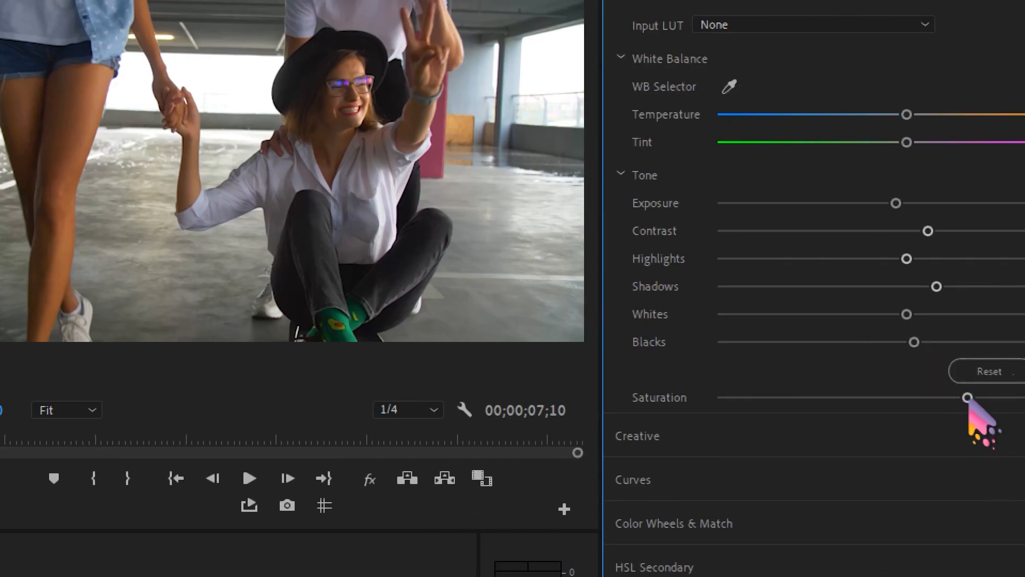
- Try the skateboarding clip's Saturation at 200.0, reset it to 100.0, and open the Creative section
left_click_drag(968, 397, 1024, 397)
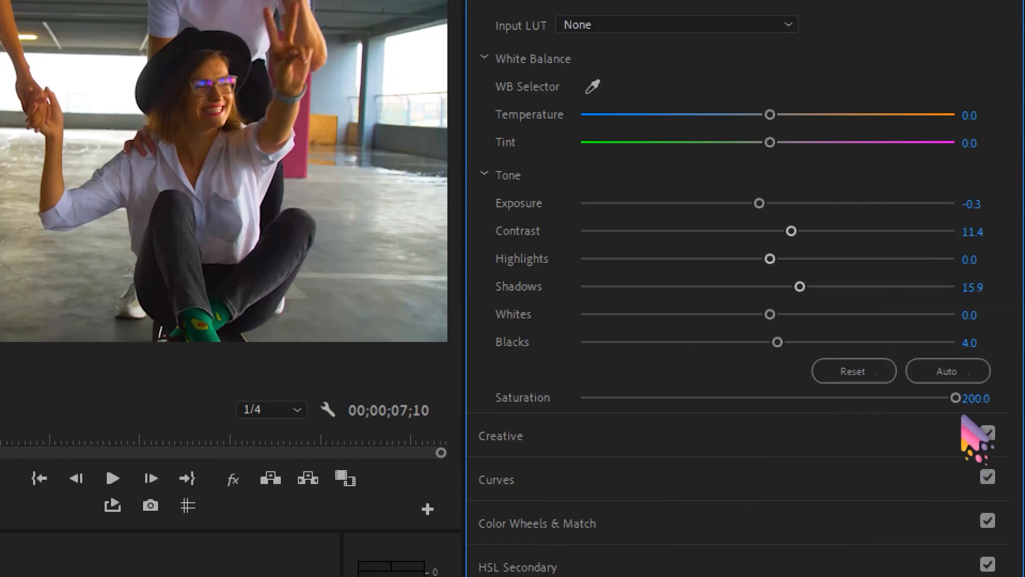
double_click(956, 398)
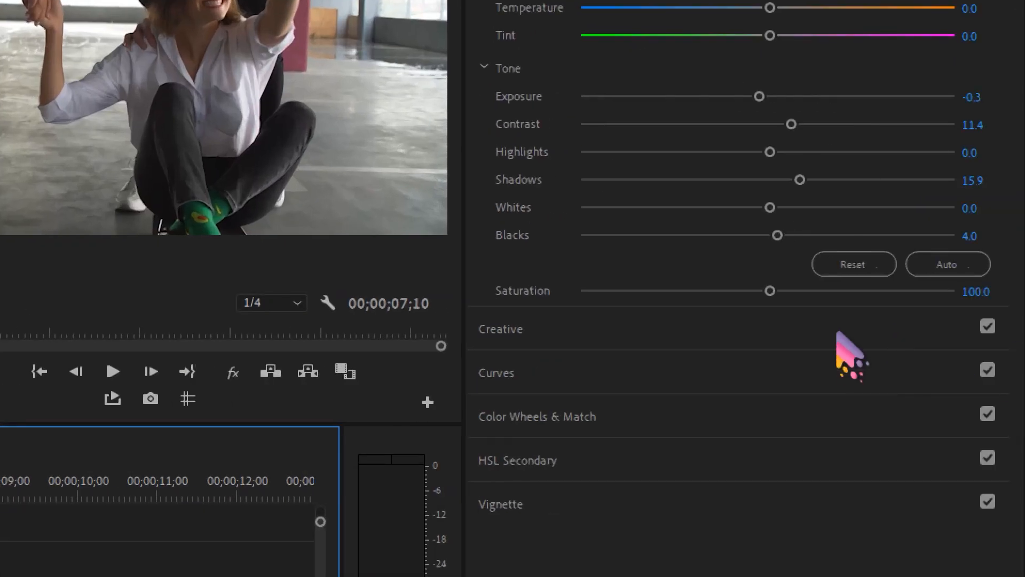
left_click(922, 332)
left_click(821, 332)
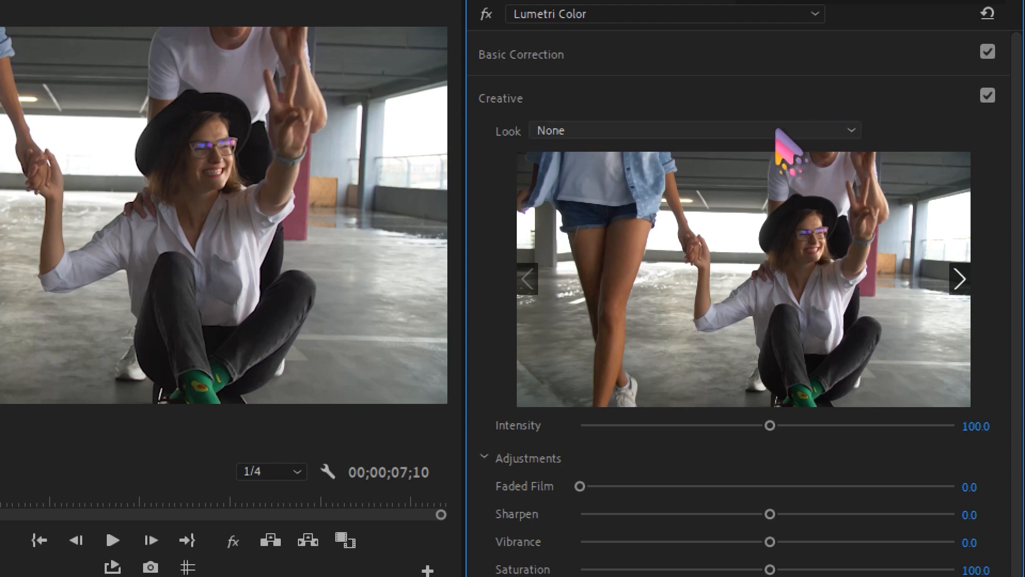
- Try the Cinematic-Faded-harshvardhanart look on the clip and set the Look back to None
left_click(853, 131)
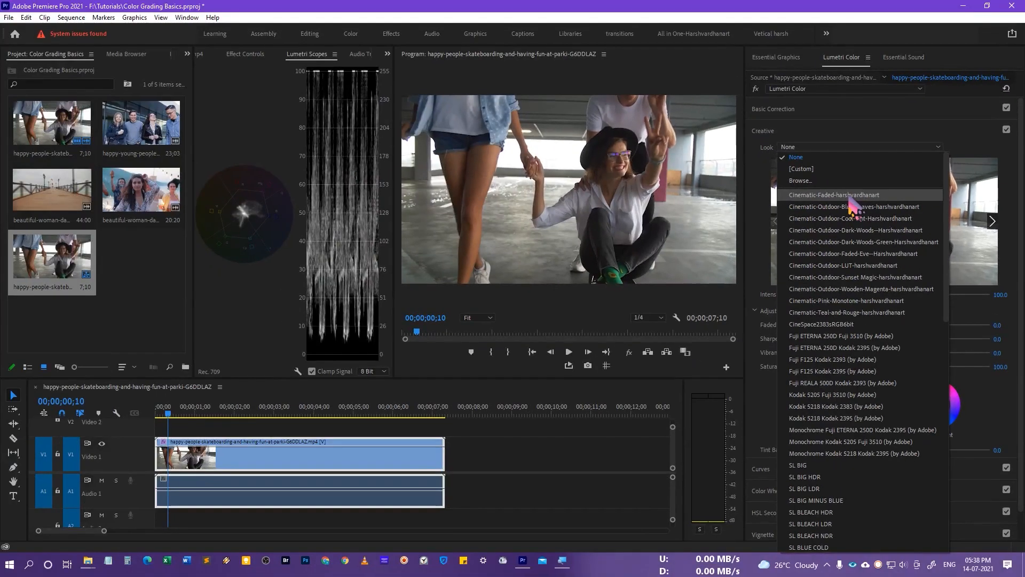
left_click(849, 196)
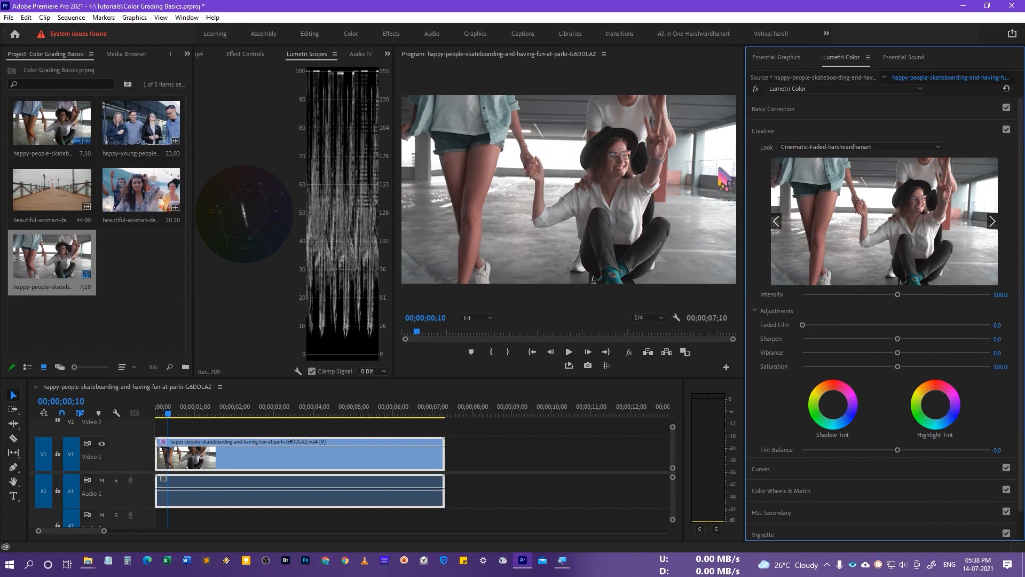
left_click(878, 148)
scroll(873, 167, "up", 1)
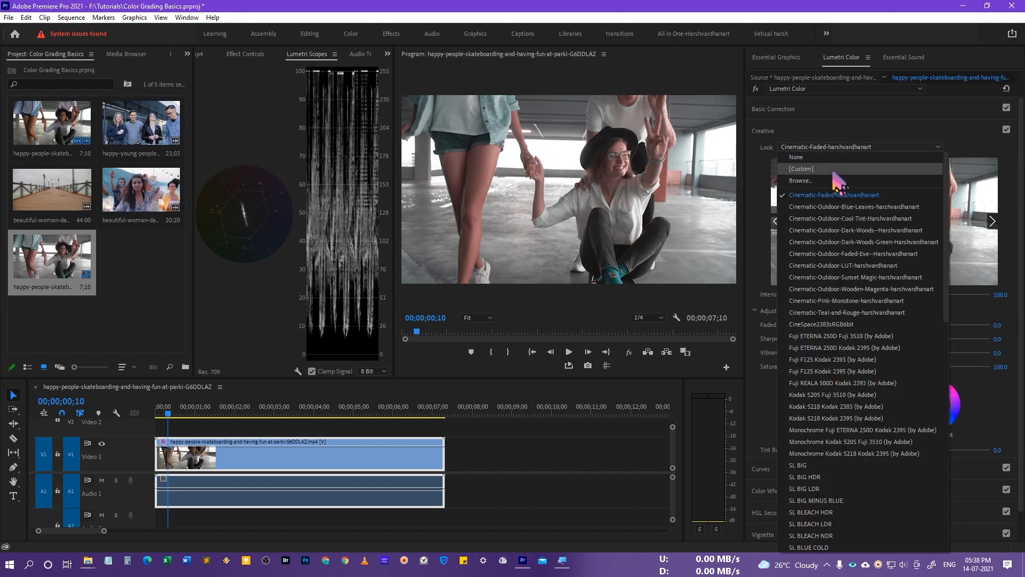
left_click(808, 158)
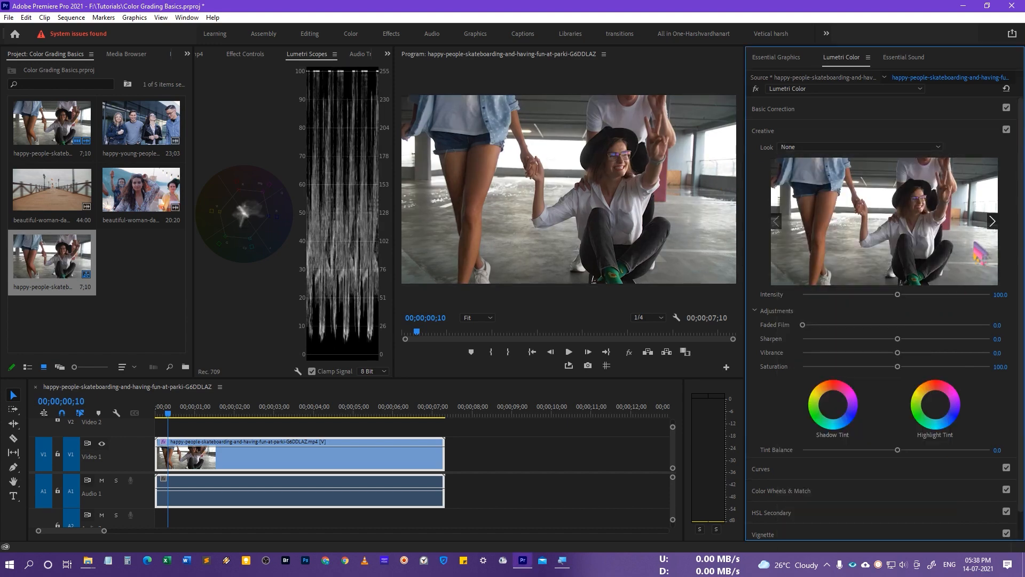
- Load 113-Cinematic Hollywood LUT Pack-harshvardhanart.cube from the Top 50 Cinematic Hollywood LUT Pack folder as the clip's Look
left_click(853, 148)
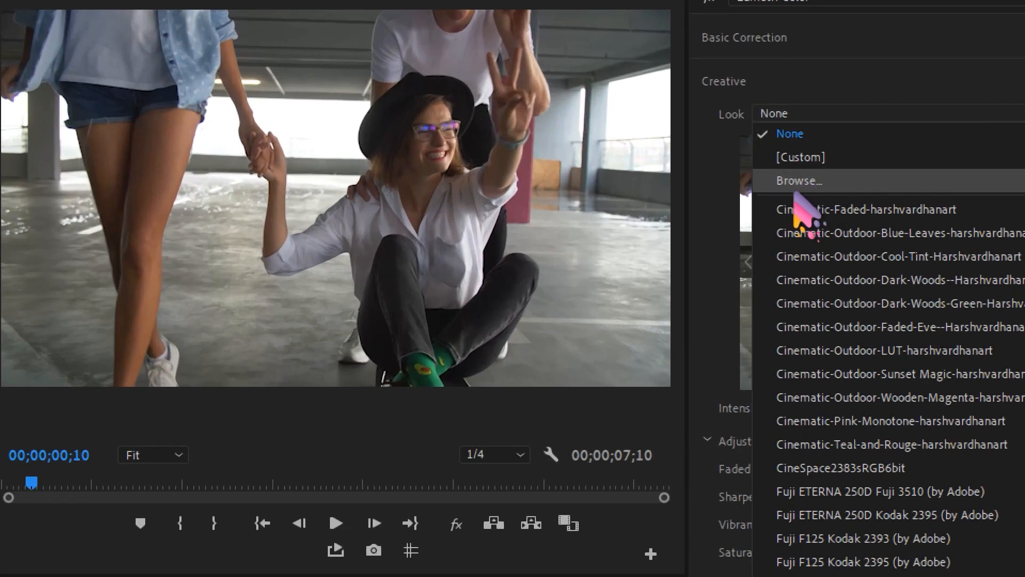
left_click(814, 181)
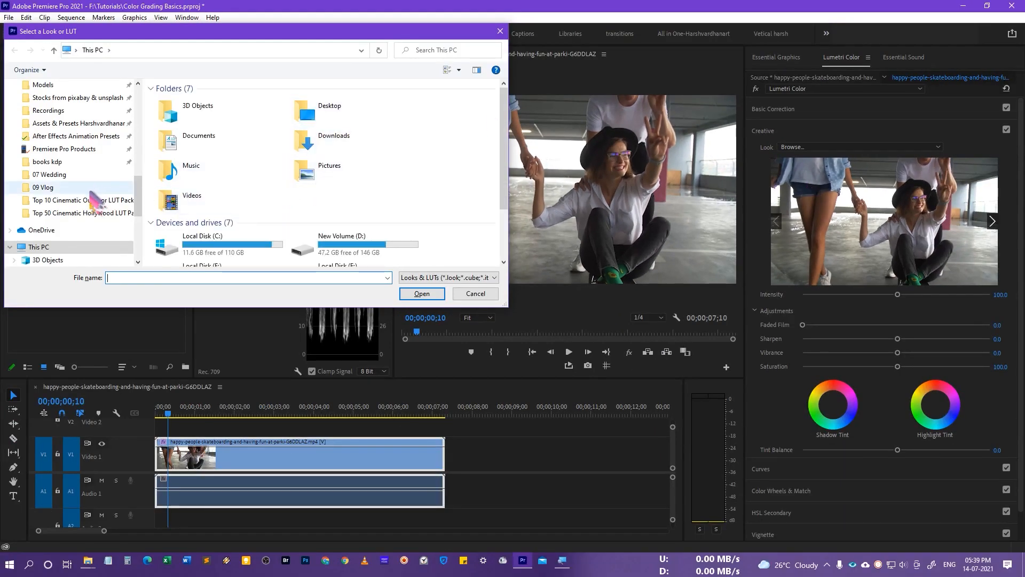
left_click(85, 213)
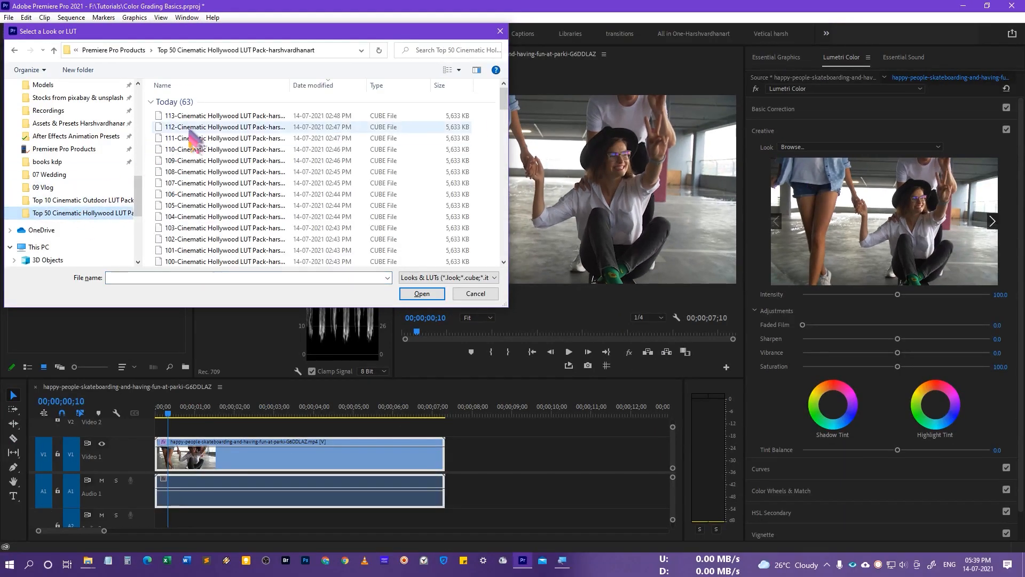
left_click(199, 116)
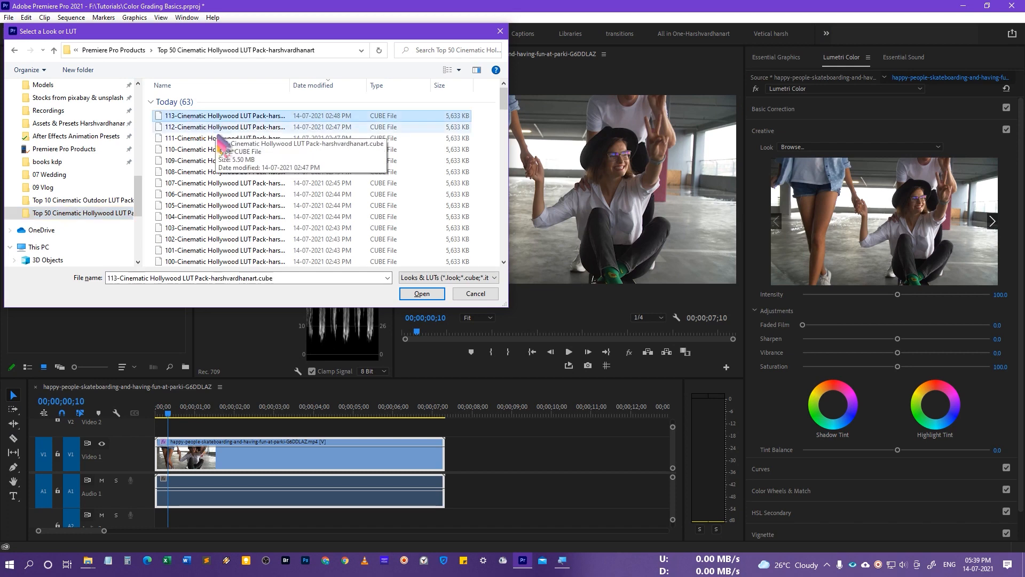
left_click(422, 294)
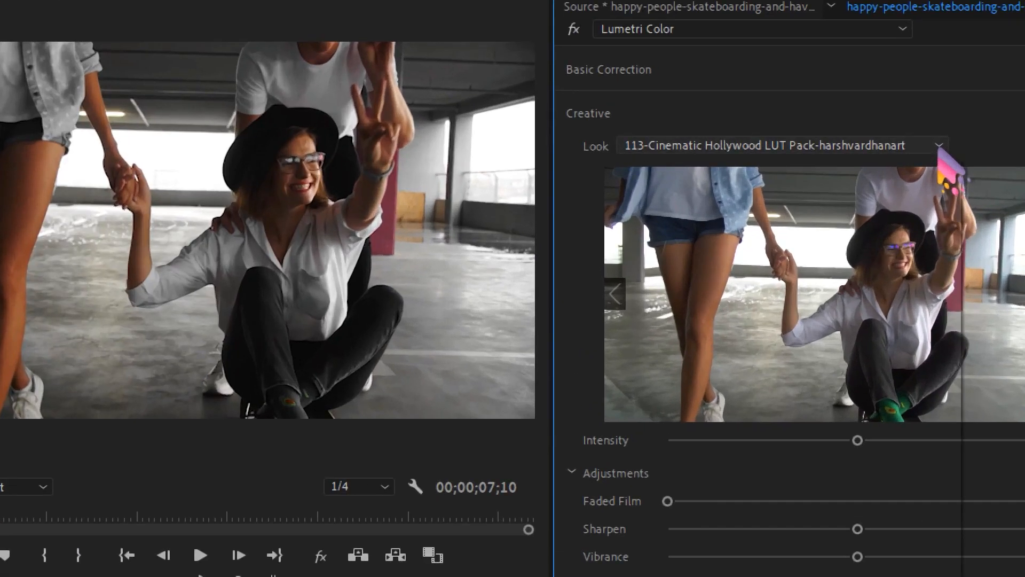
- Remove the loaded Hollywood LUT from the clip by setting its Look to None
left_click(939, 148)
left_click(888, 140)
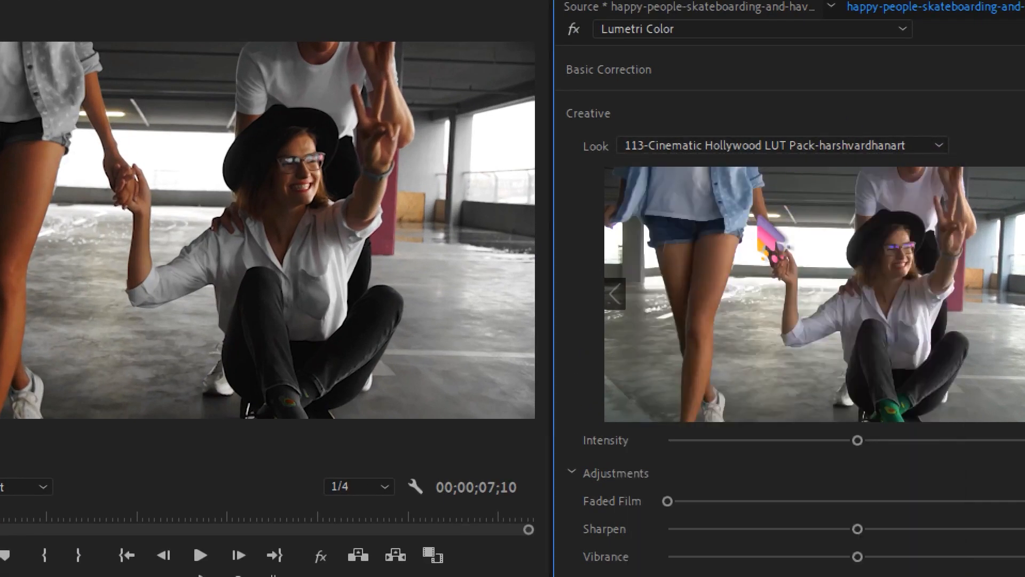
left_click(888, 140)
scroll(778, 195, "up", 1)
left_click(657, 188)
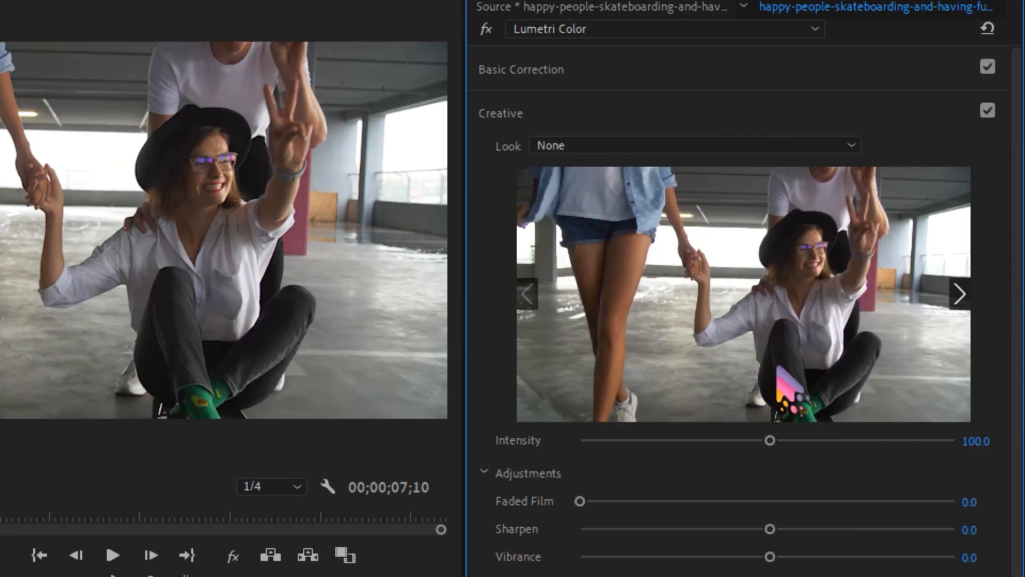
left_click(821, 147)
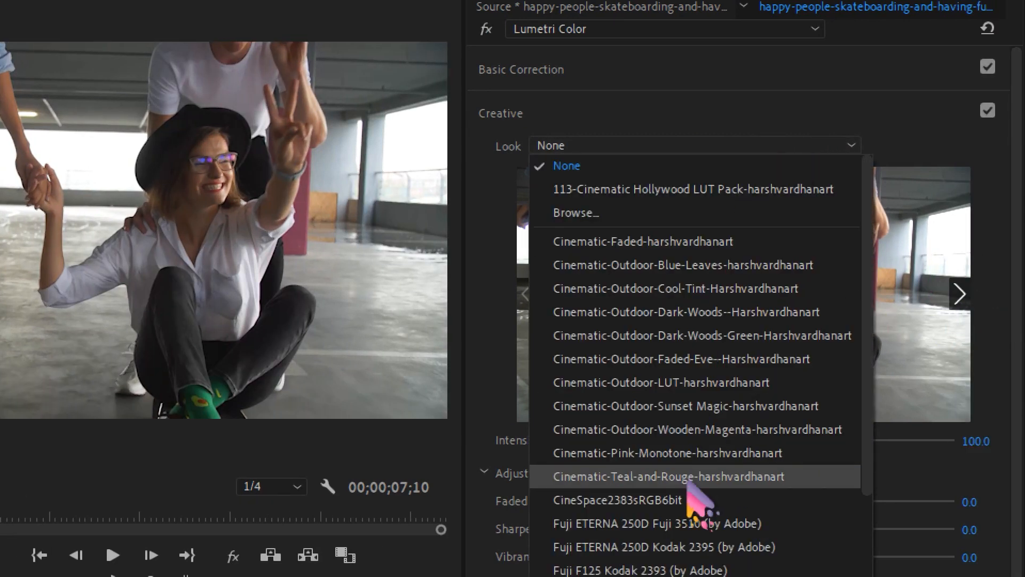
left_click(790, 114)
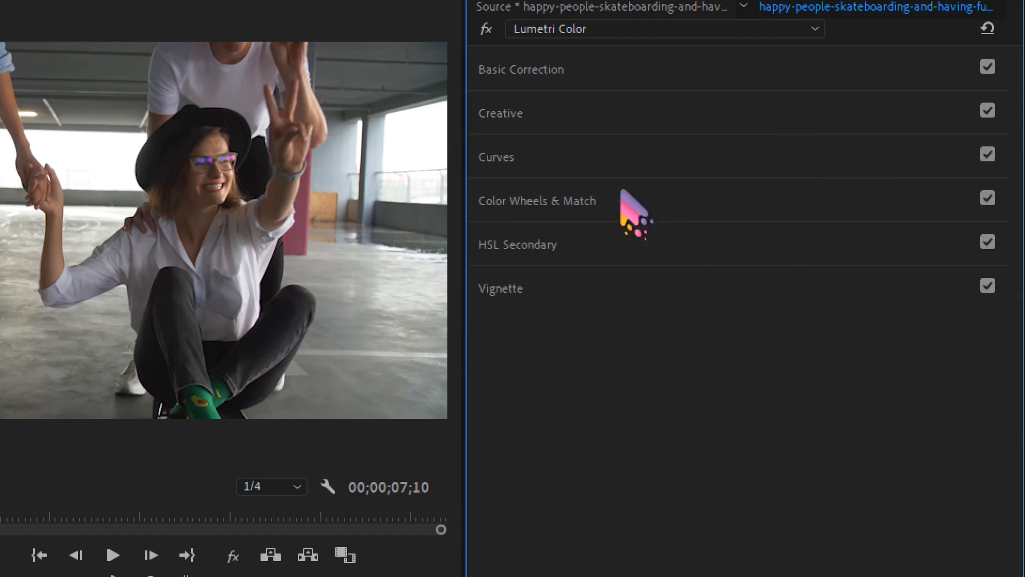
left_click(578, 114)
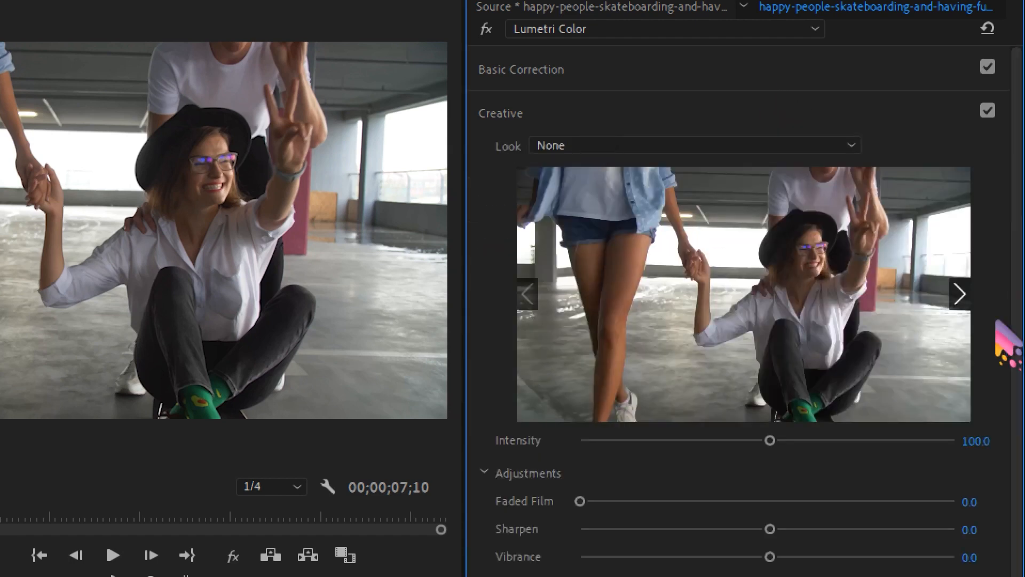
- Browse the look previews from Cinematic-Faded-harshvardhanart to Cinematic-Outdoor-Dark-Woods-Green-Harshvardhanart without applying any of them
left_click(960, 292)
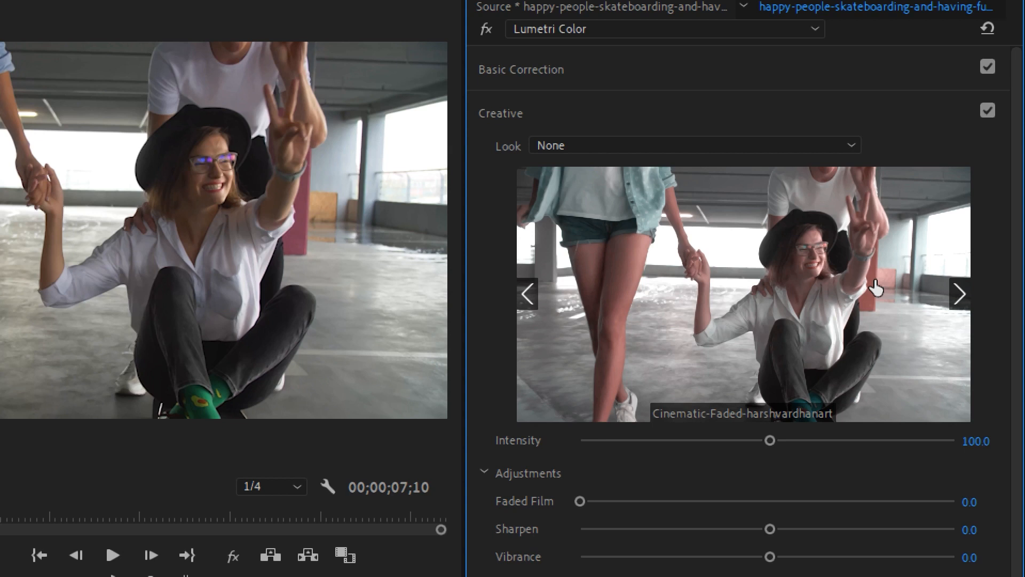
left_click(959, 294)
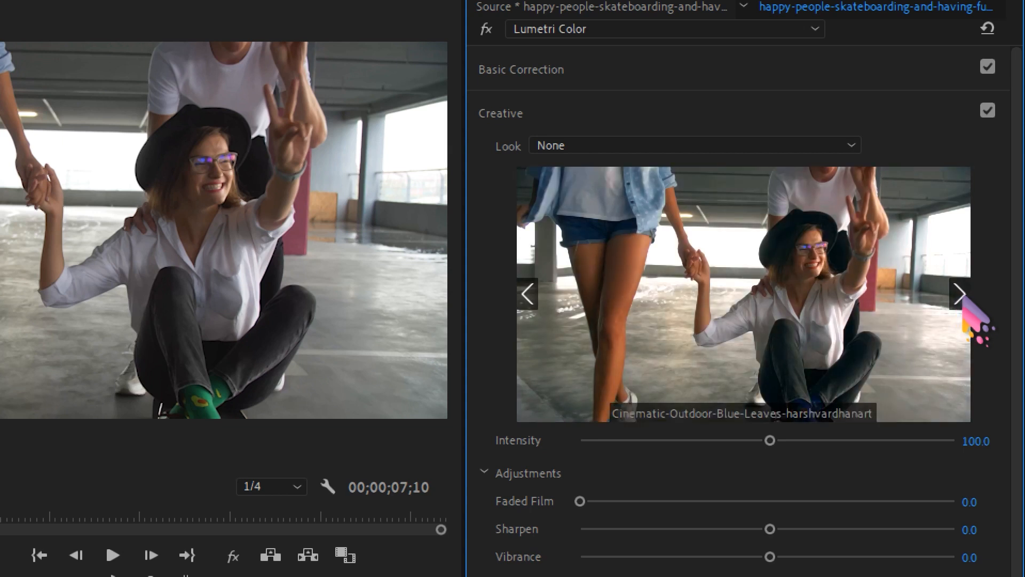
left_click(960, 293)
left_click(528, 293)
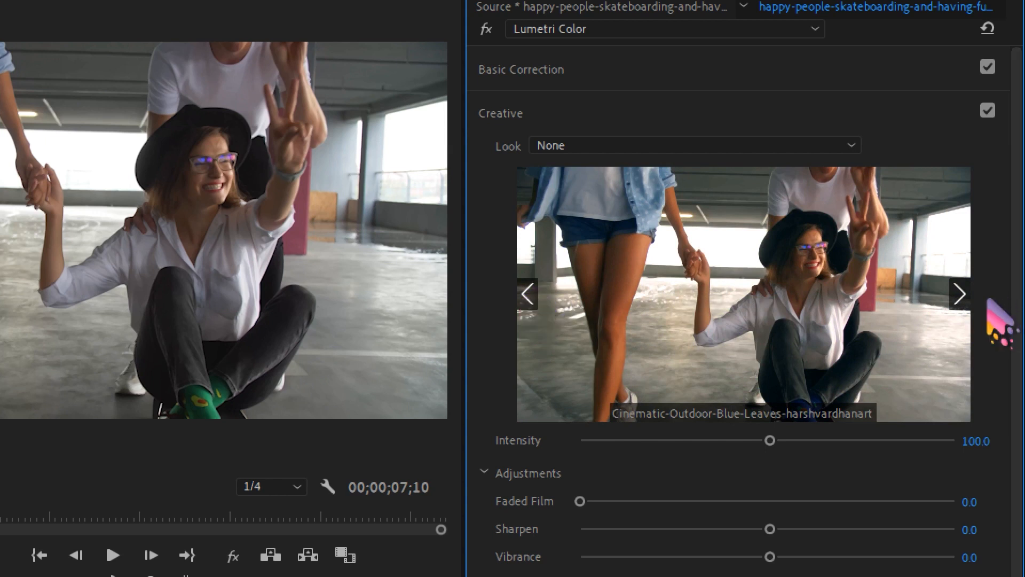
left_click(959, 294)
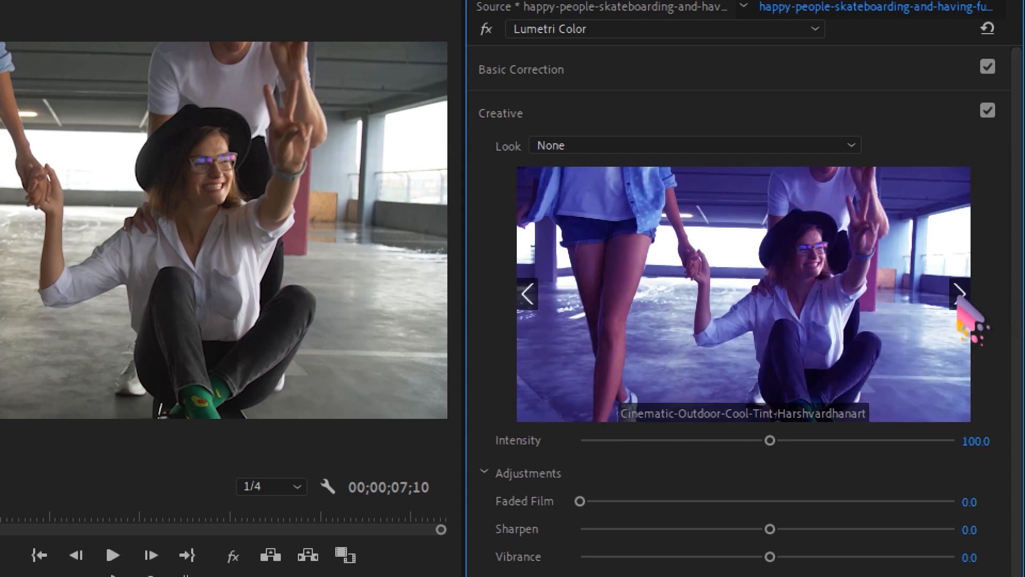
left_click(959, 294)
left_click(959, 294)
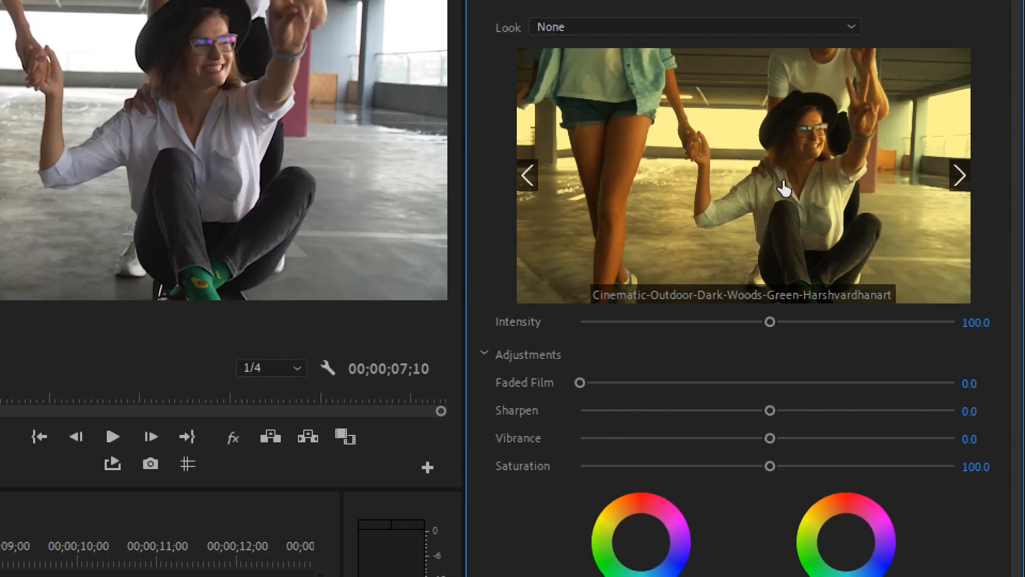
- Apply the Cinematic-Outdoor-Dark-Woods-Green-Harshvardhanart look to the clip, try Intensity at low values and at 200, and reset it to 100
left_click(784, 198)
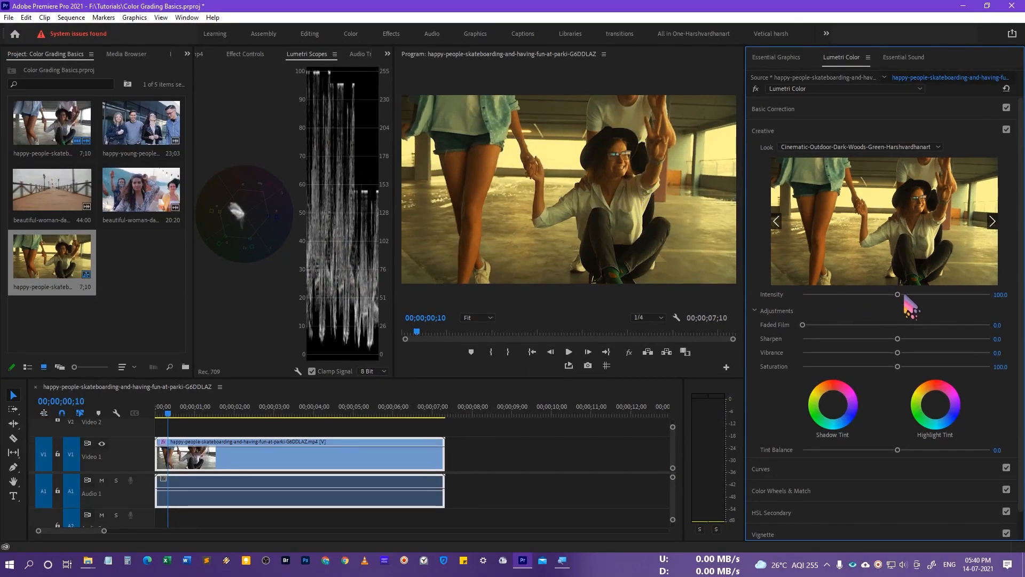
left_click_drag(897, 294, 818, 294)
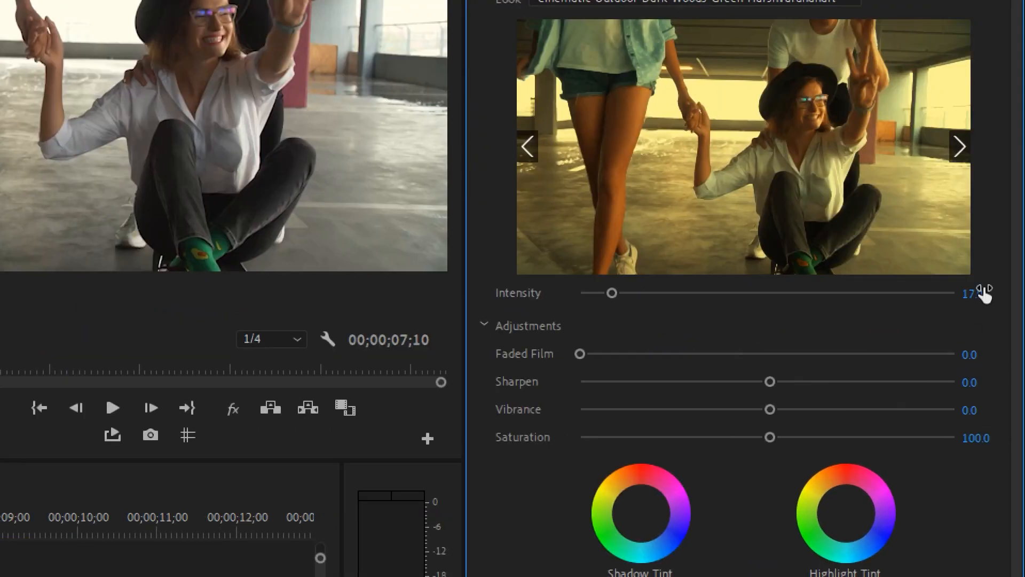
left_click_drag(611, 292, 769, 293)
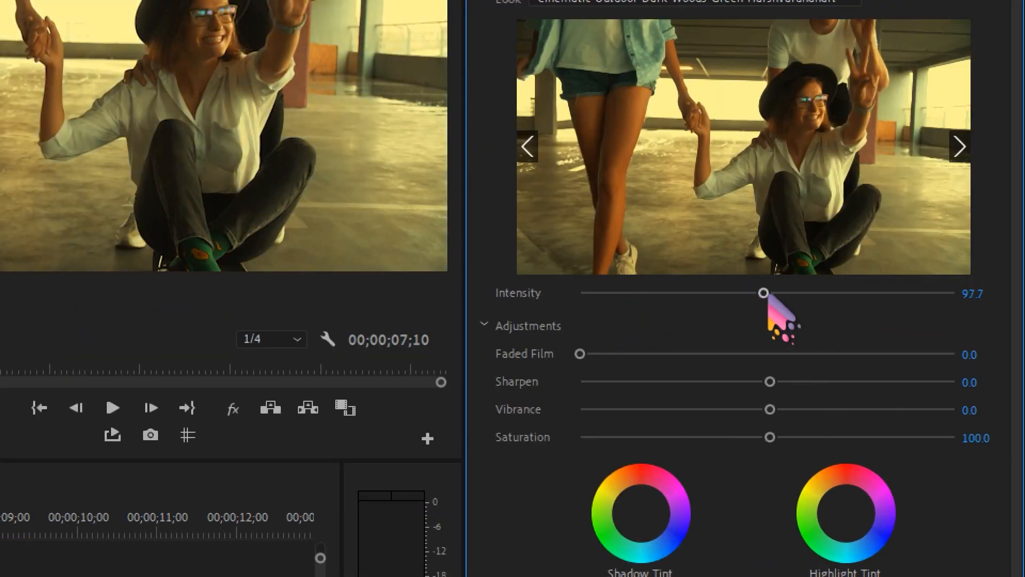
left_click_drag(883, 293, 971, 289)
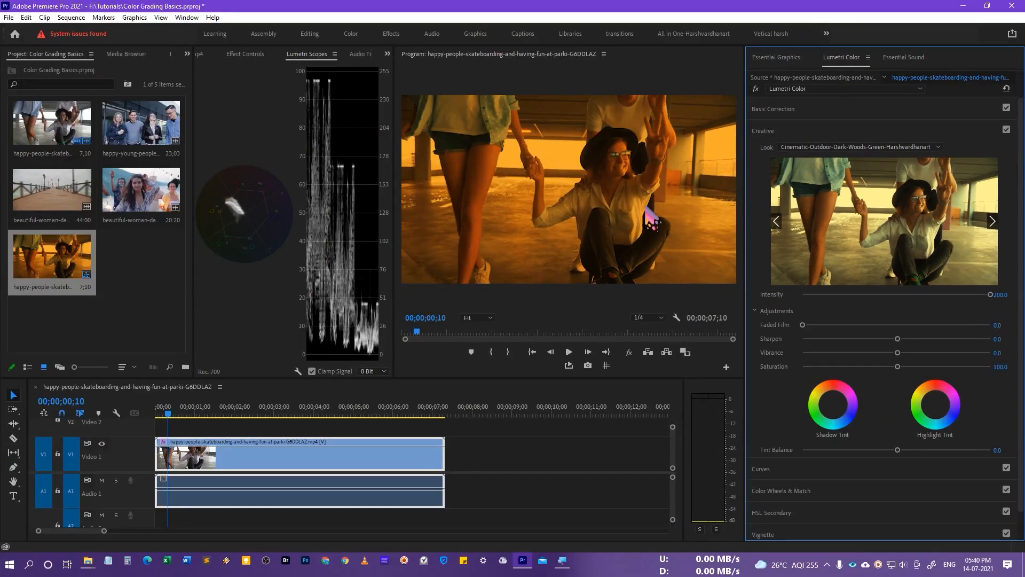
double_click(990, 297)
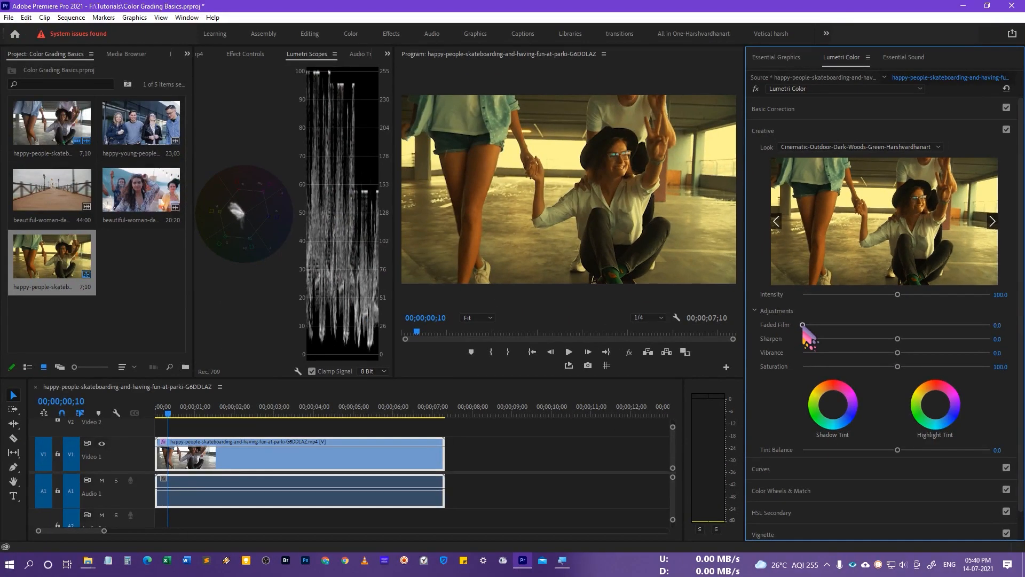
- Try Faded Film at 27 and 98.6 on the clip and reset it to 0
left_click_drag(803, 326, 853, 326)
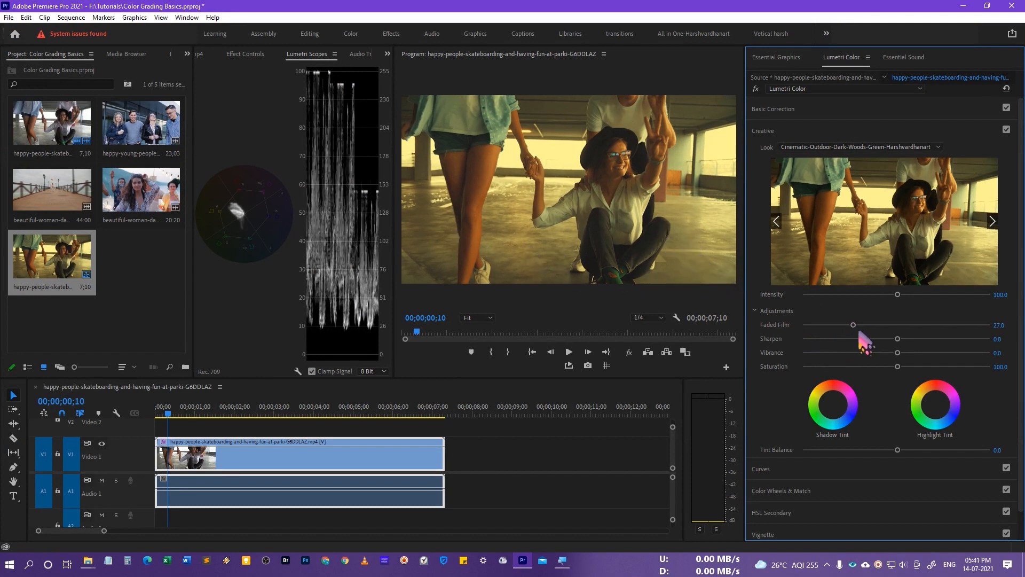
left_click_drag(858, 327, 987, 327)
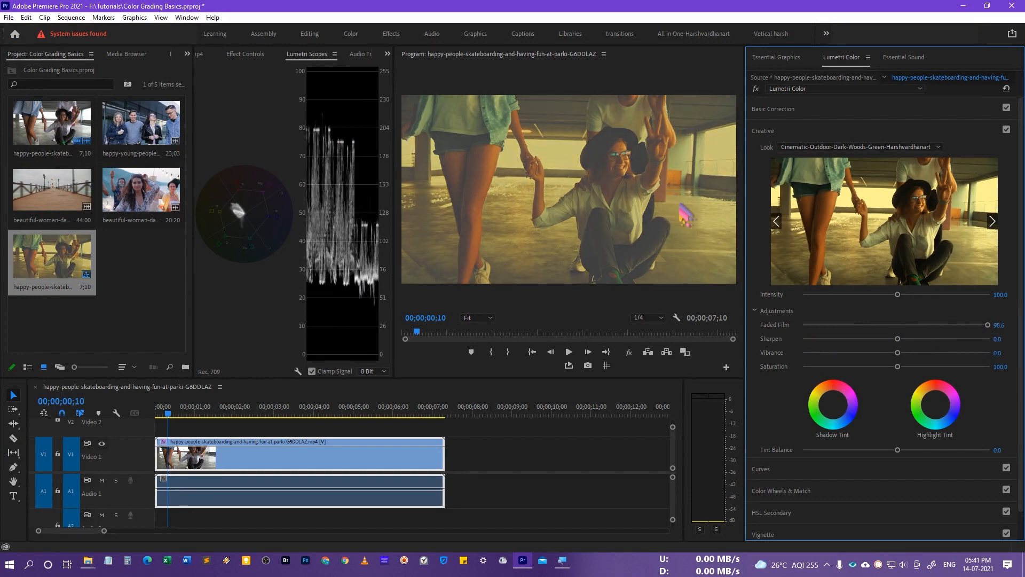
double_click(988, 324)
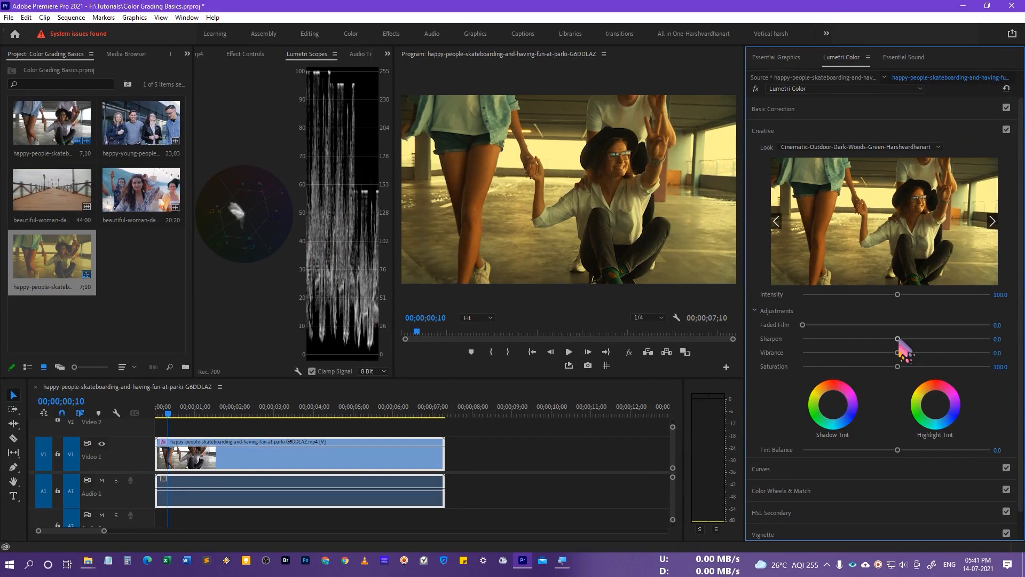
- Set the program monitor's playback resolution to Full while trying Sharpen at 62.5 and -72.2, and reset Sharpen to 0
left_click_drag(898, 340, 955, 339)
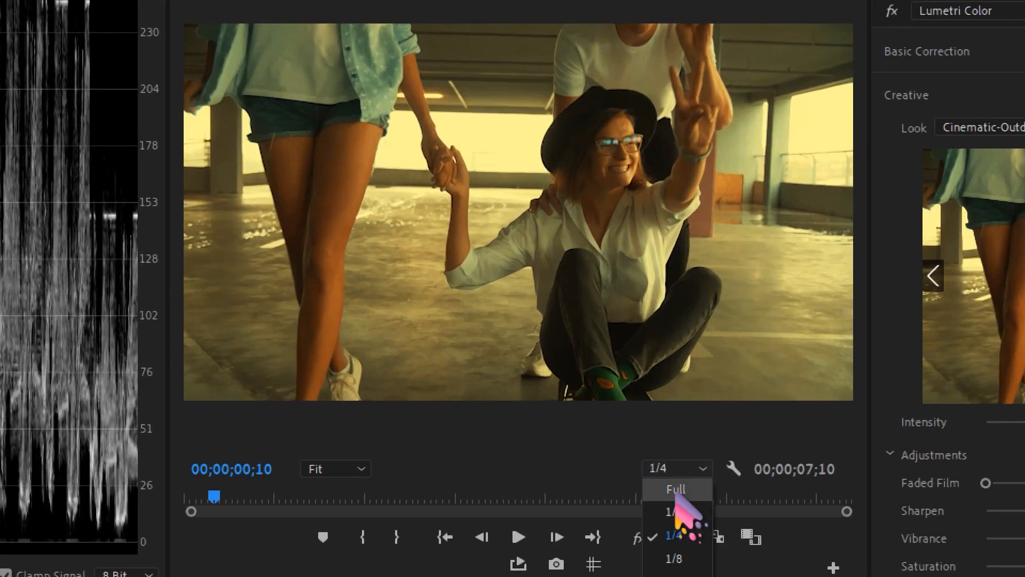
left_click(674, 489)
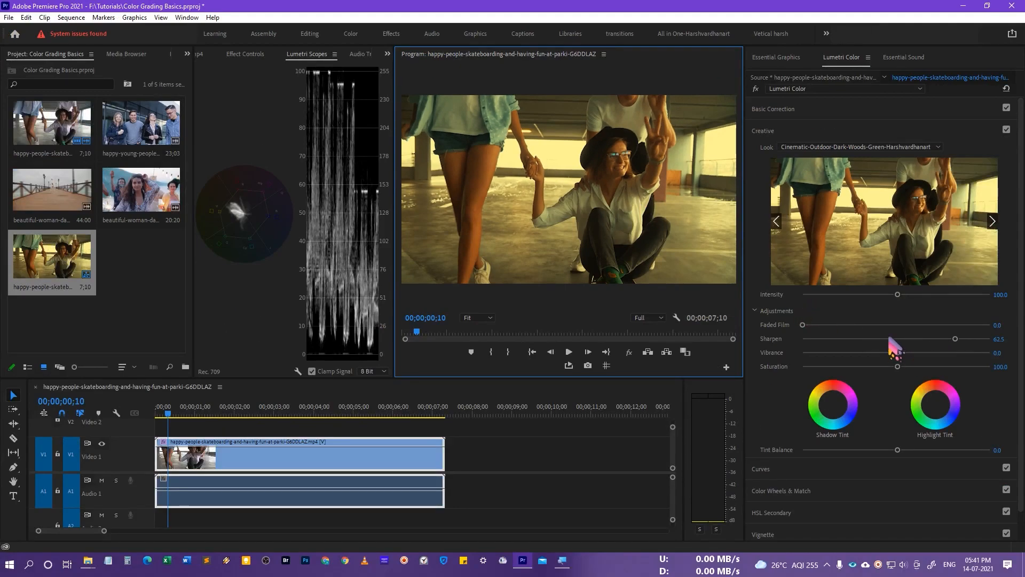
left_click_drag(866, 341, 828, 338)
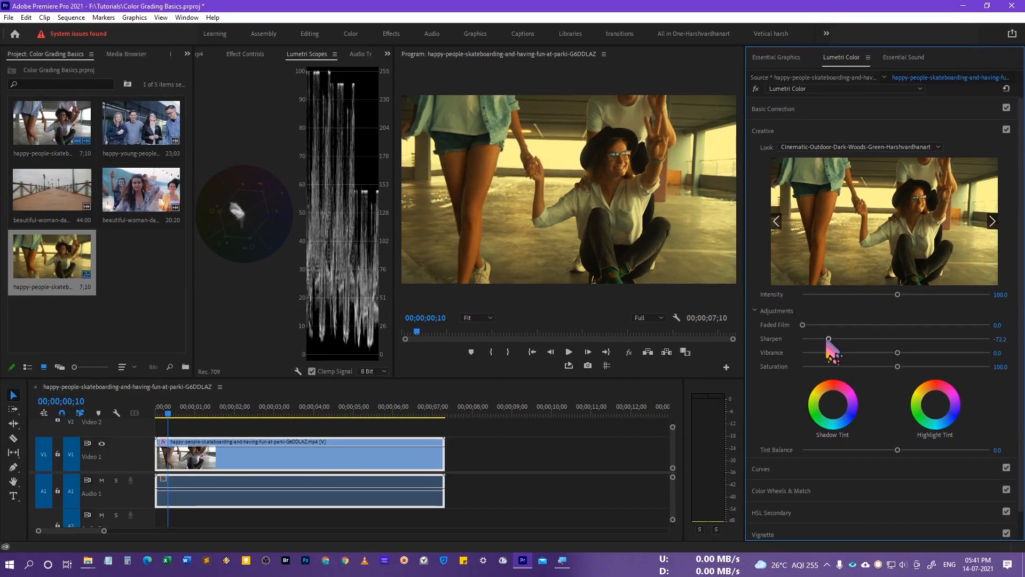
double_click(829, 342)
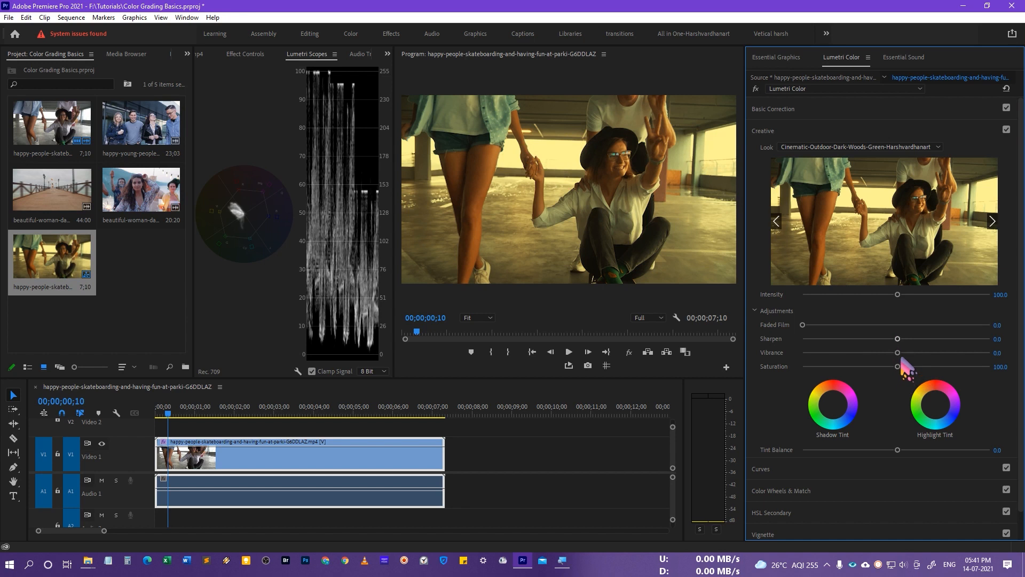
- Compare Vibrance at 41.5, 94.9 and -100 on the clip and set it to 44.9
left_click_drag(898, 353, 936, 353)
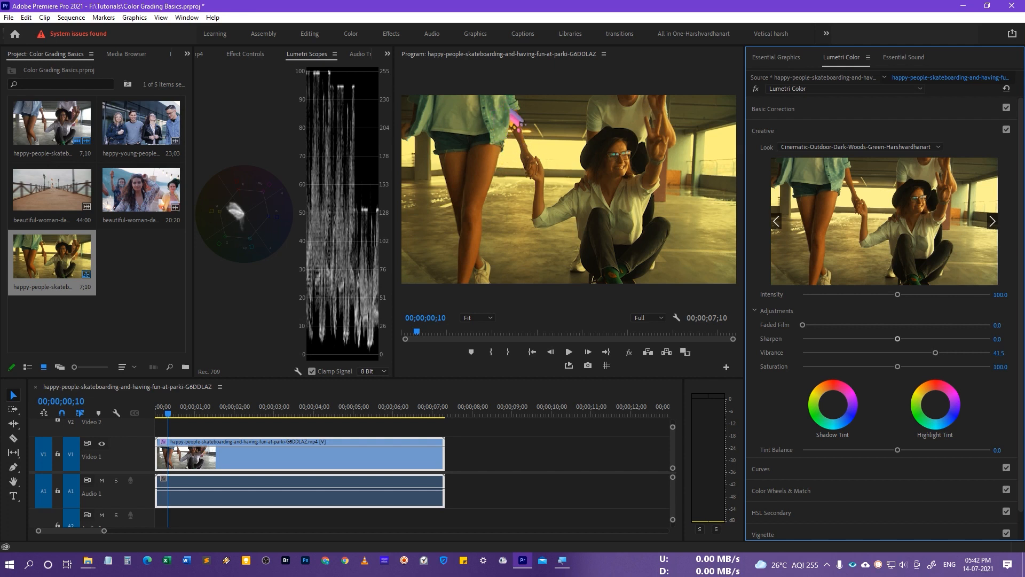
left_click_drag(937, 353, 987, 353)
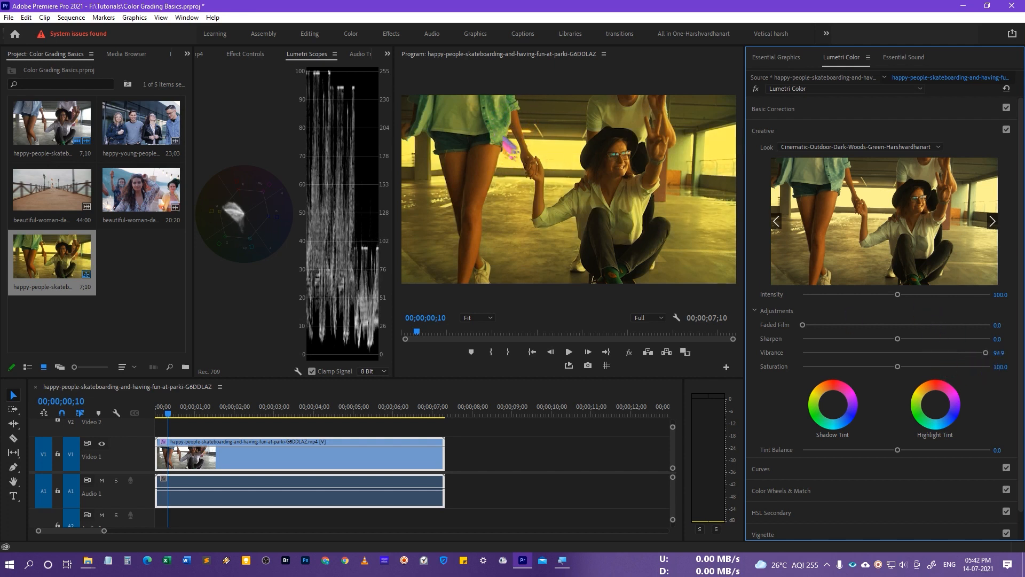
left_click(838, 353)
left_click(803, 353)
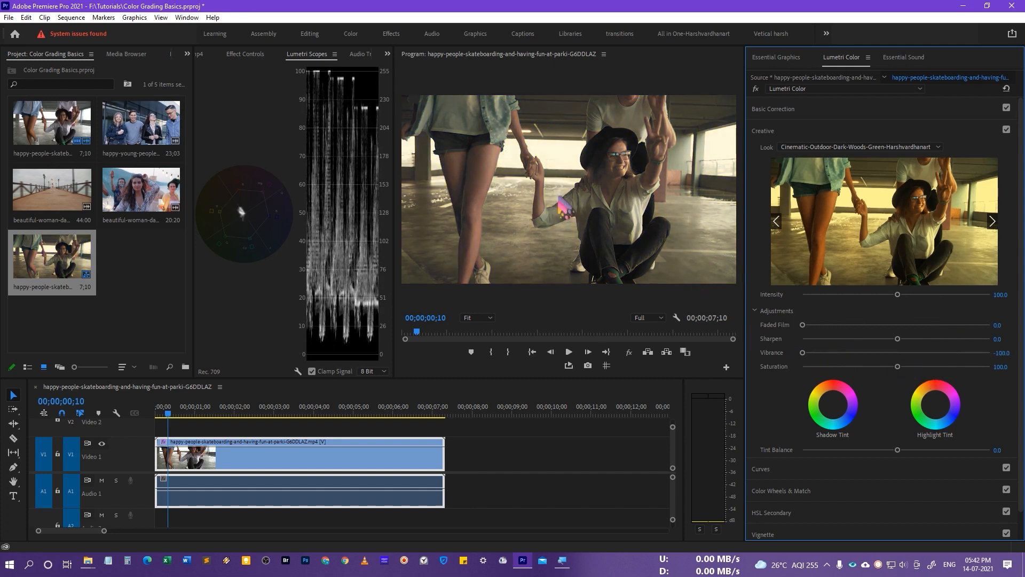
left_click_drag(803, 353, 938, 353)
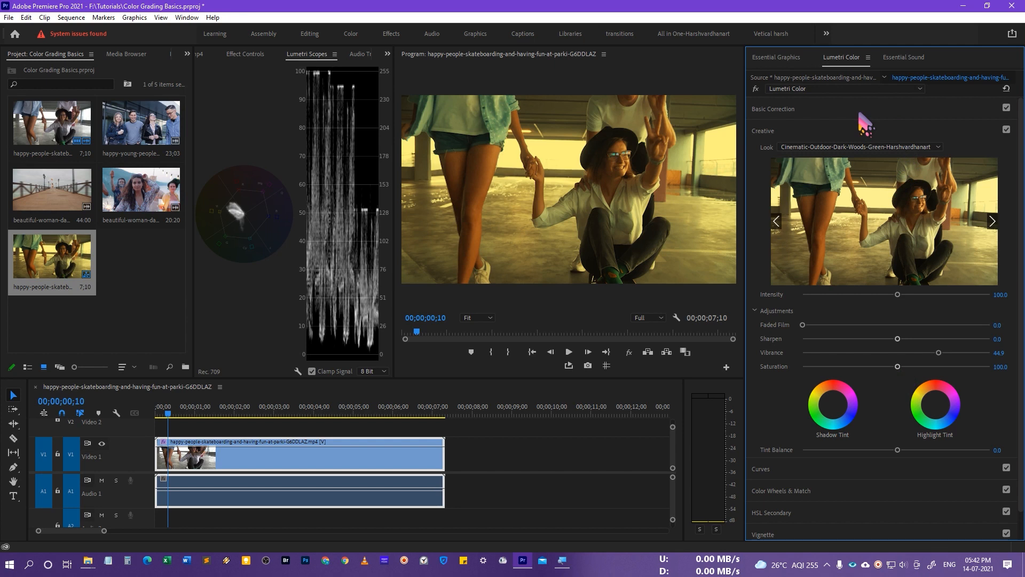
- Try Creative Saturation at 0 and at a very high value, and return it to 100
left_click_drag(896, 367, 795, 374)
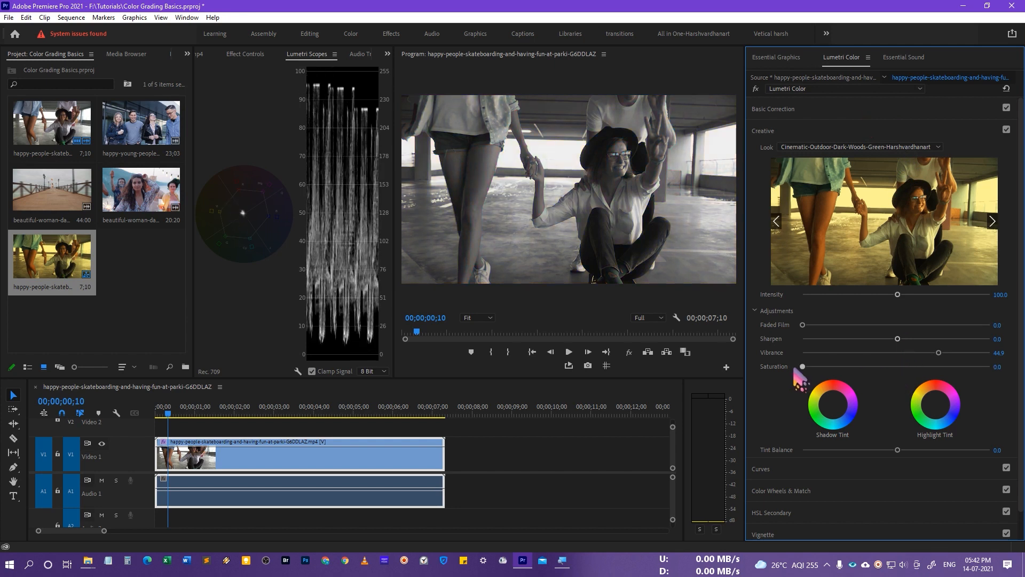
left_click_drag(883, 368, 991, 375)
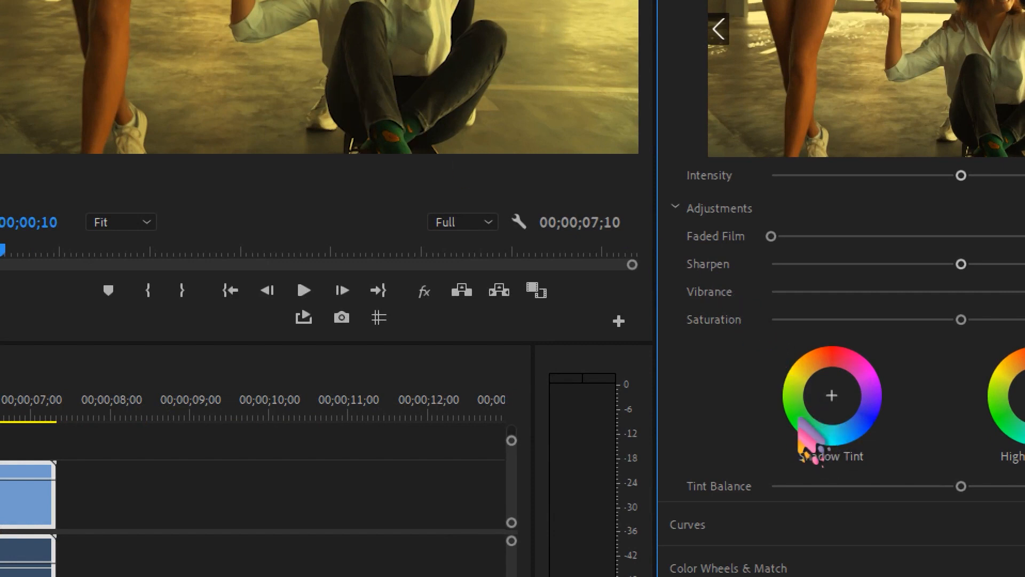
- Try green, blue and yellow shadow tints on the clip and reset the Shadow Tint wheel to neutral
left_click_drag(801, 430, 803, 412)
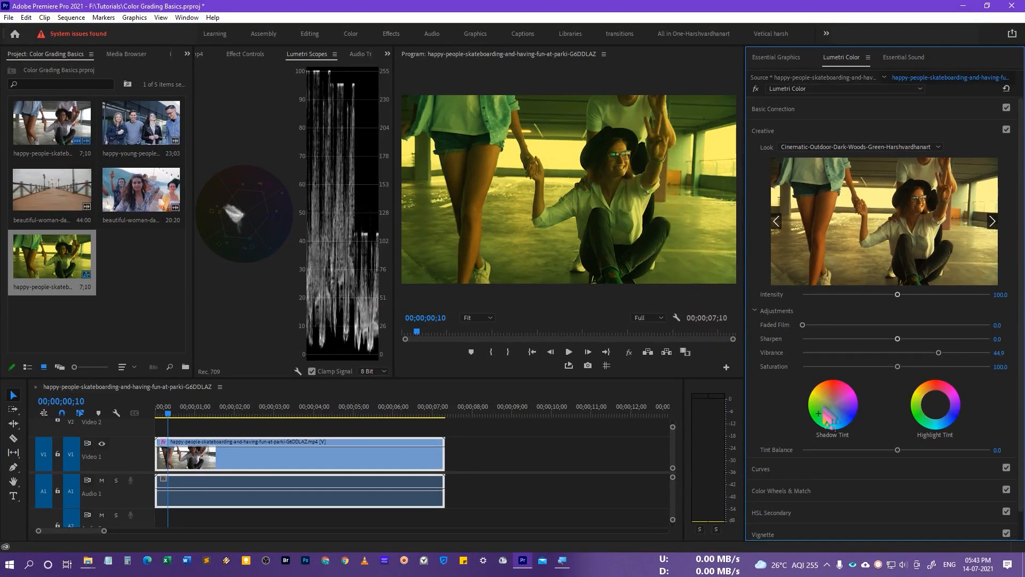
left_click_drag(840, 430, 855, 430)
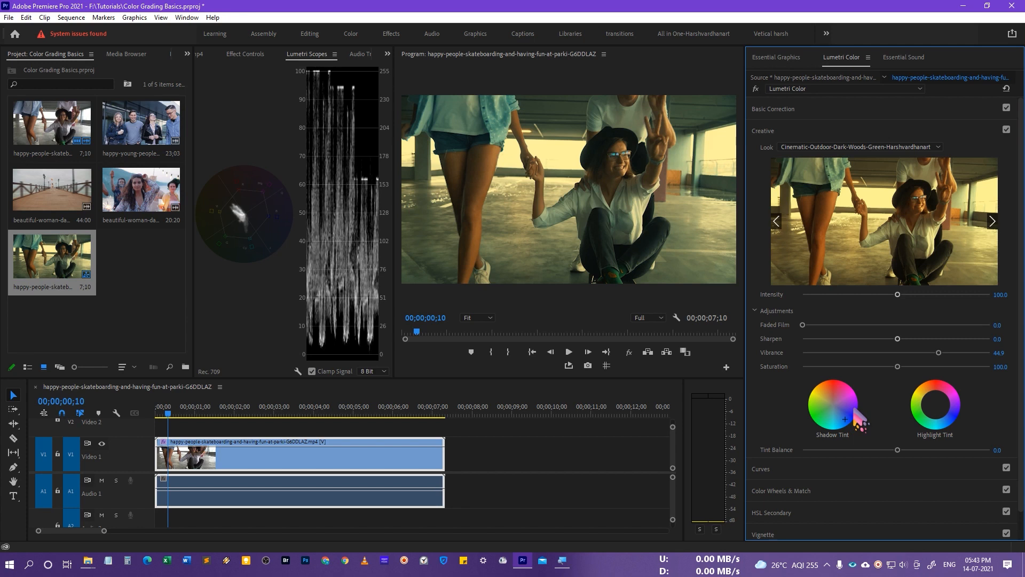
left_click_drag(854, 400, 831, 415)
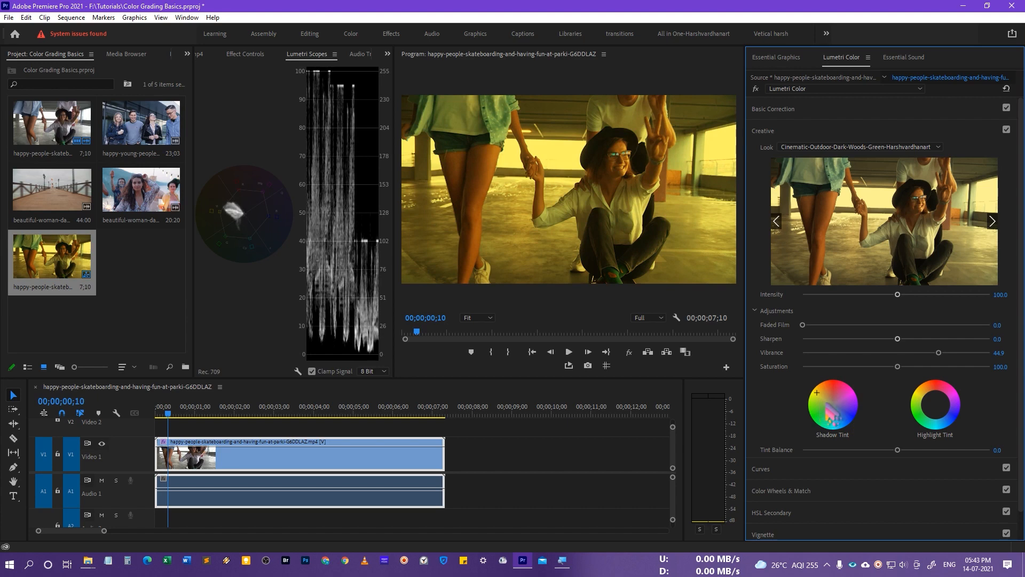
left_click_drag(821, 411, 832, 418)
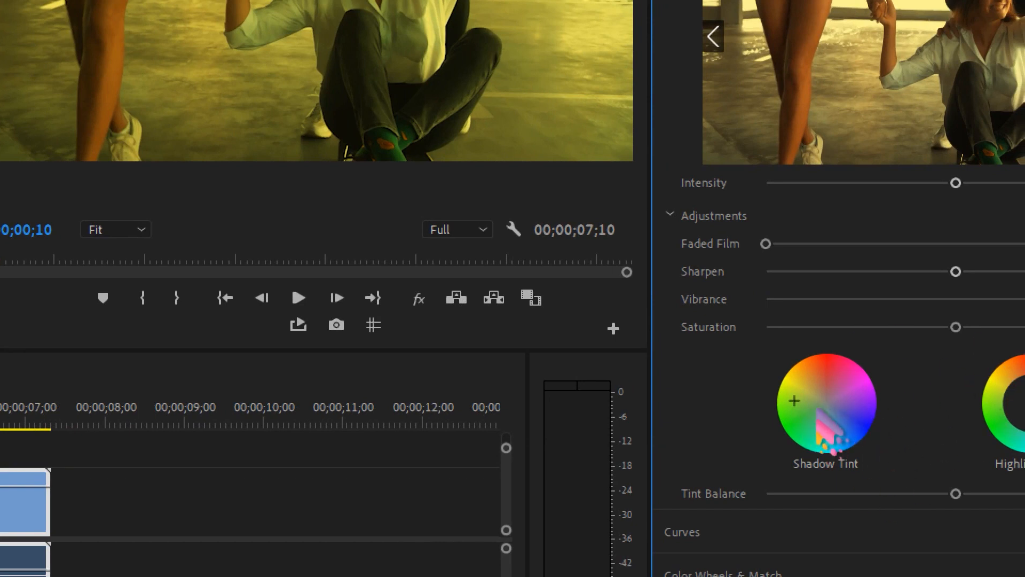
left_click_drag(809, 404, 816, 407)
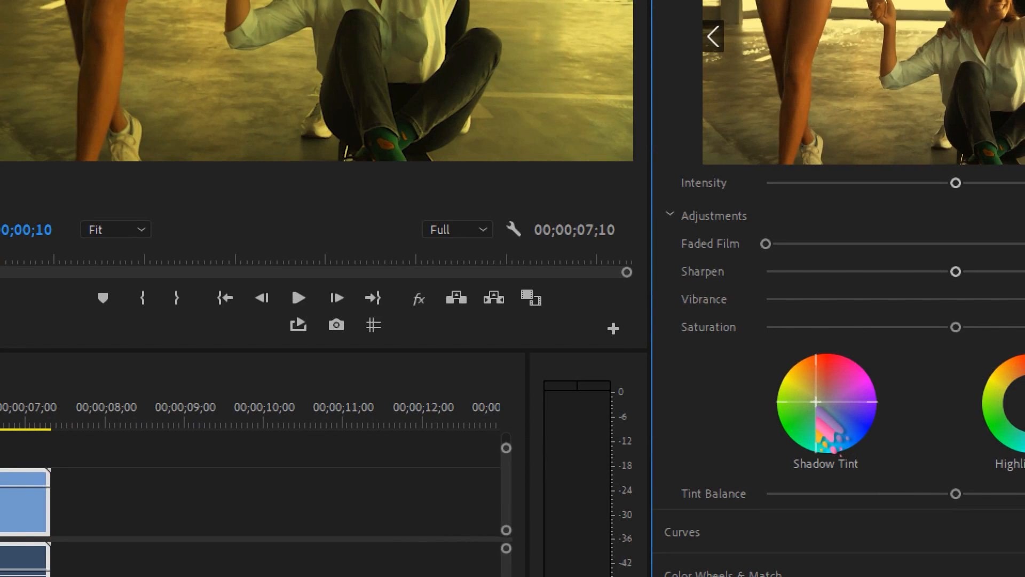
left_click_drag(817, 402, 799, 406)
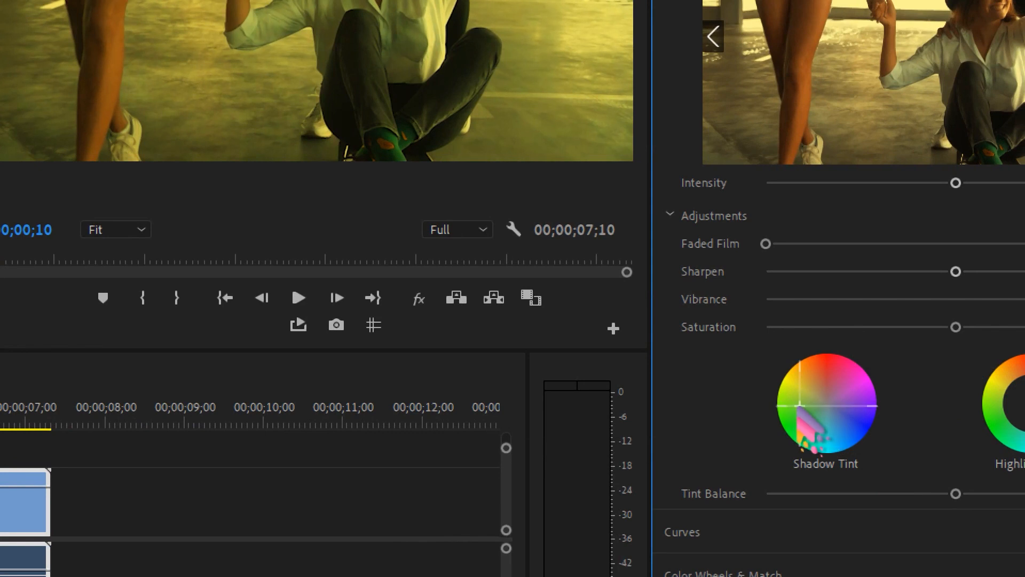
left_click_drag(799, 405, 782, 413)
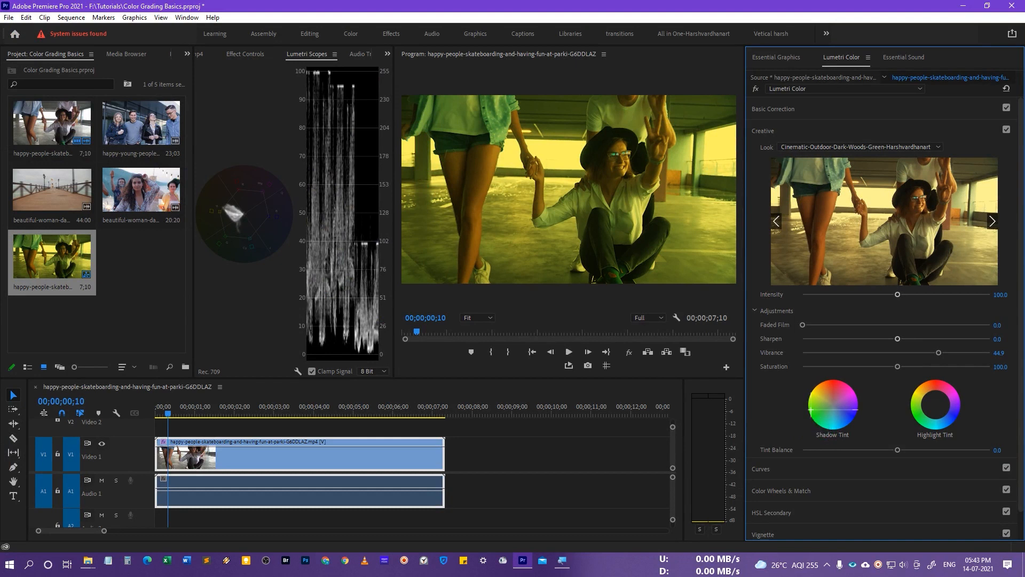
left_click_drag(828, 419, 829, 421)
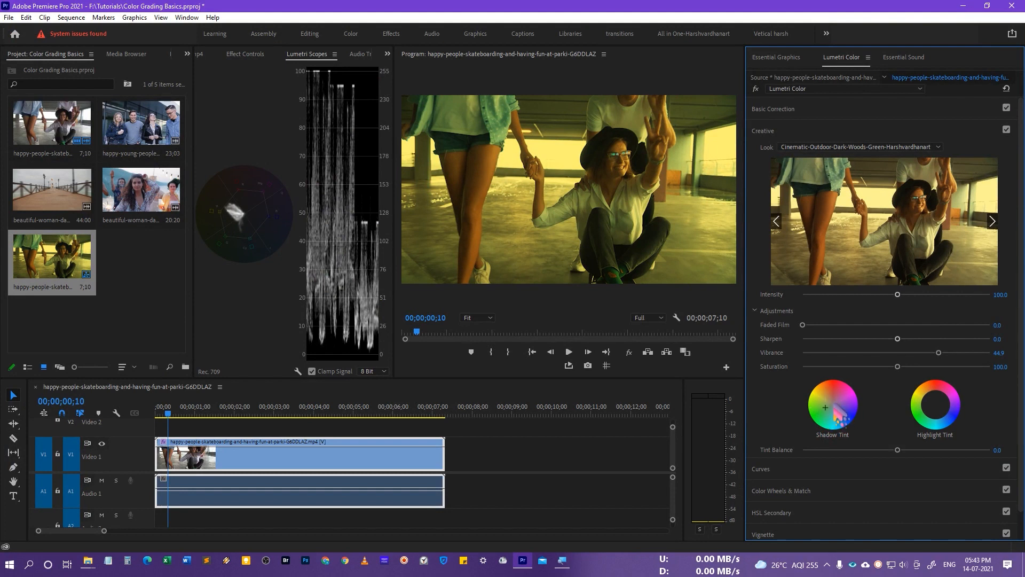
left_click_drag(825, 417, 831, 427)
double_click(836, 419)
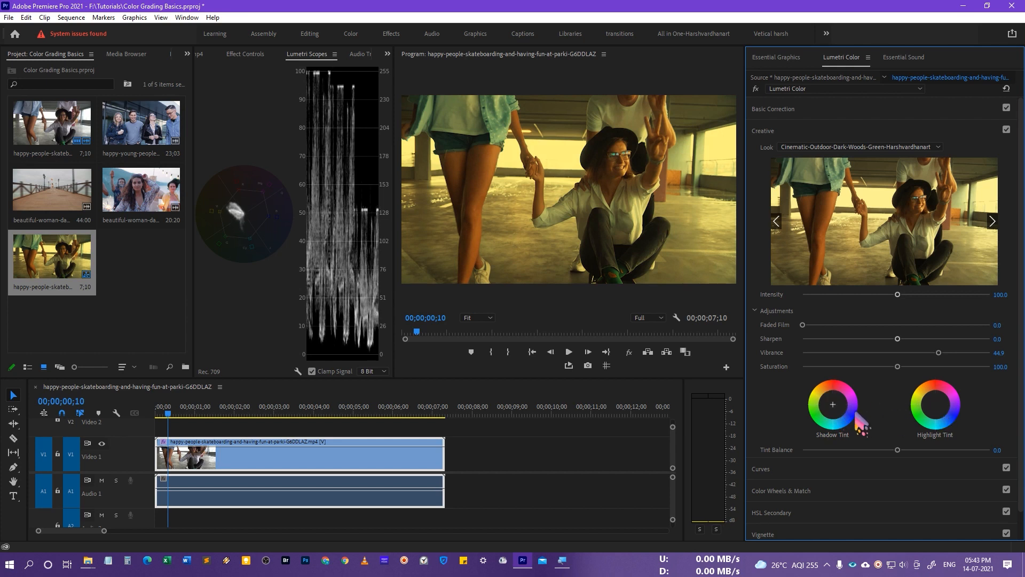
- Try a blue shadow tint on the clip and set the Shadow Tint to a warm orange-yellow
left_click_drag(838, 423, 846, 432)
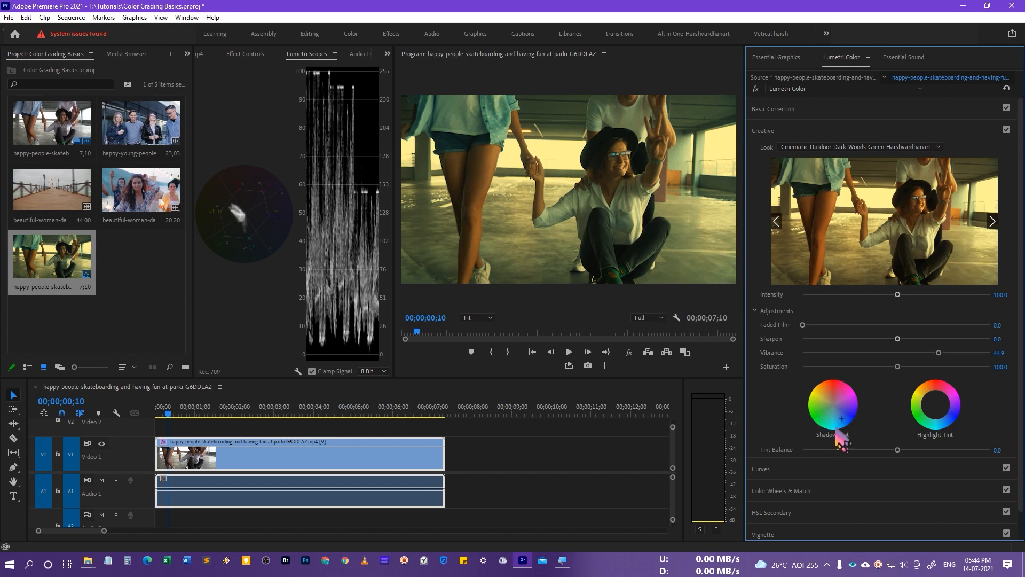
left_click_drag(835, 422, 829, 405)
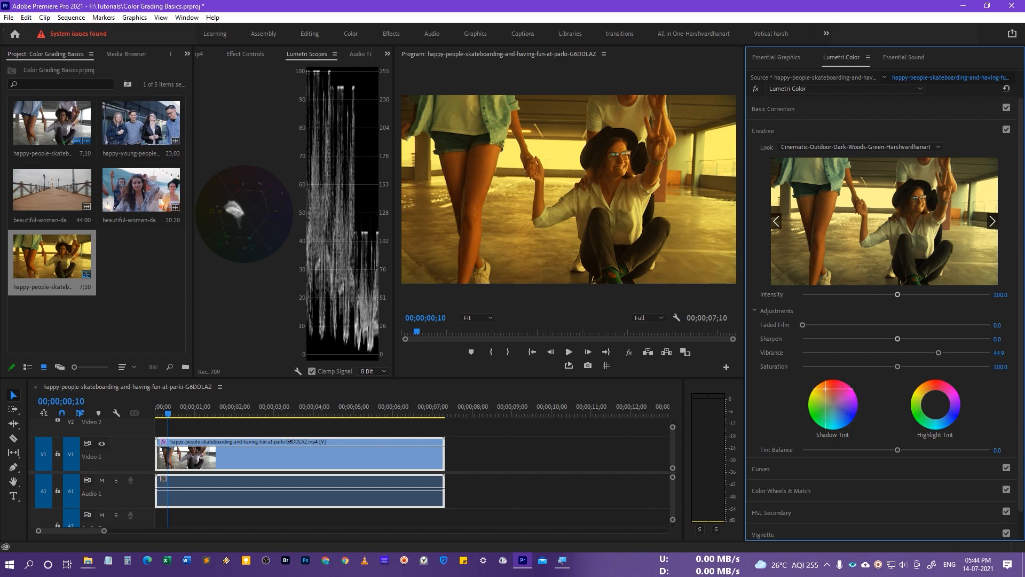
left_click_drag(825, 390, 827, 394)
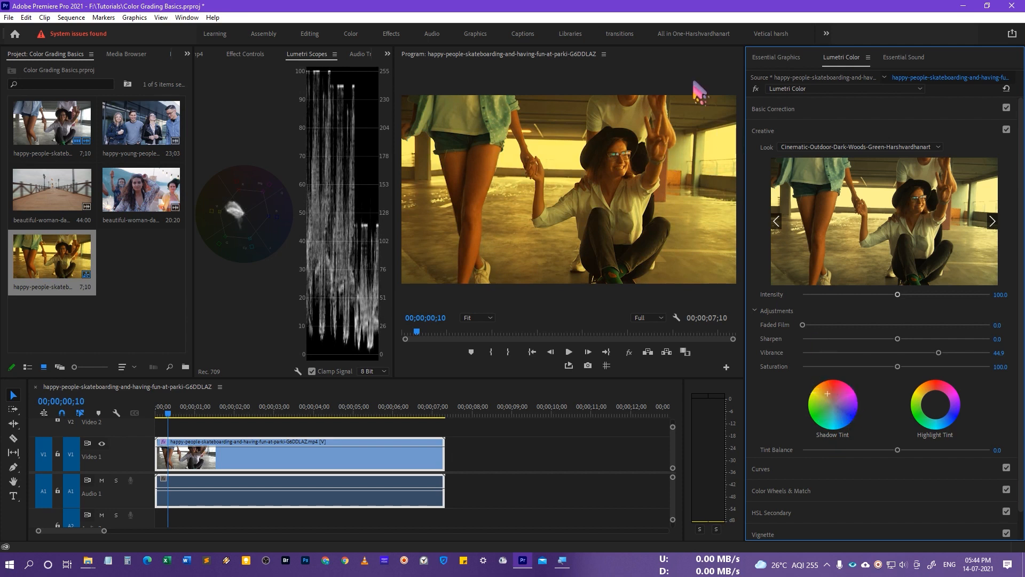
- Try blue, green, yellow, red and magenta highlight tints on the clip and set the Highlight Tint to a soft blue-violet
left_click(939, 425)
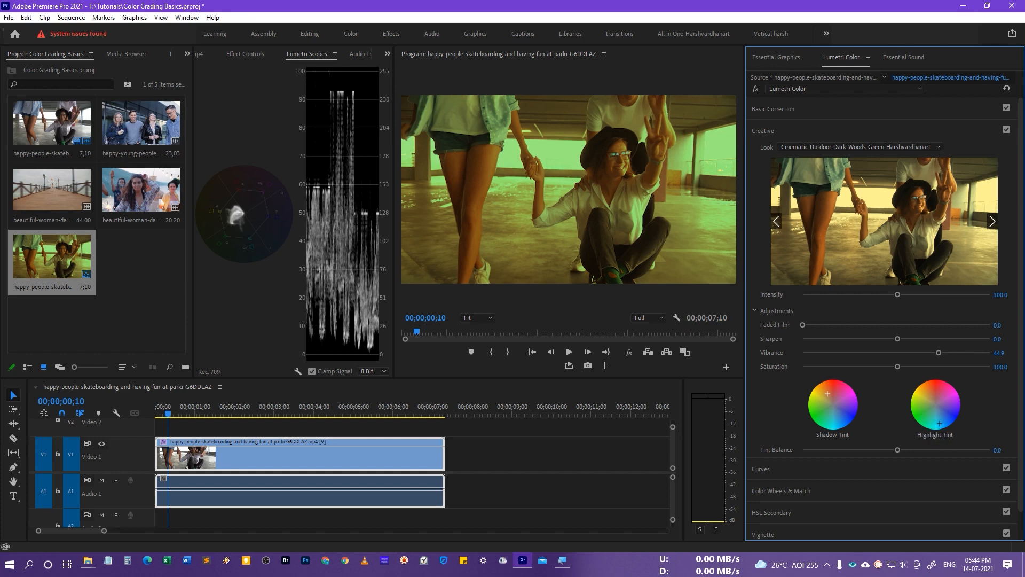
left_click_drag(939, 422, 923, 419)
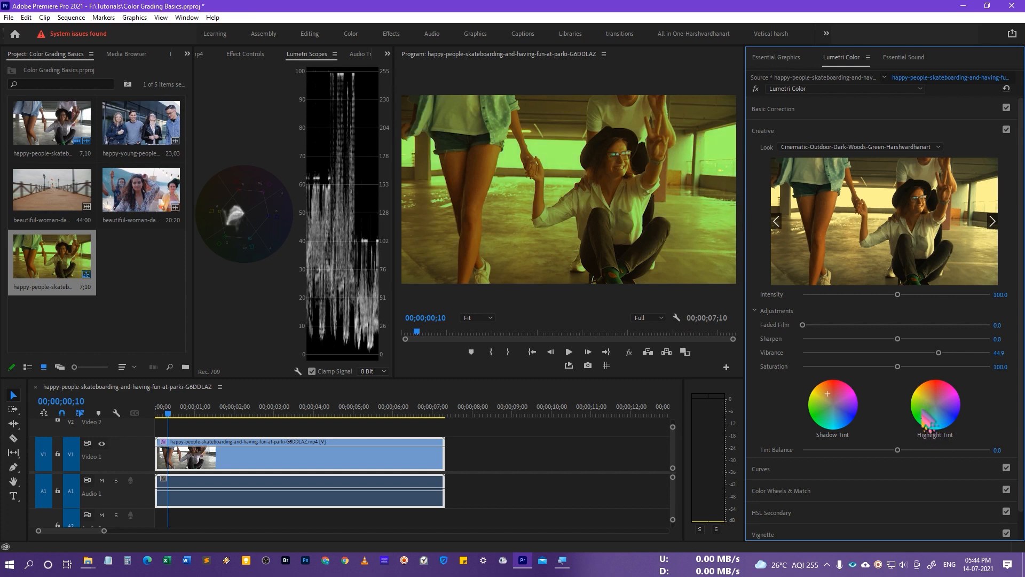
left_click_drag(922, 410, 919, 395)
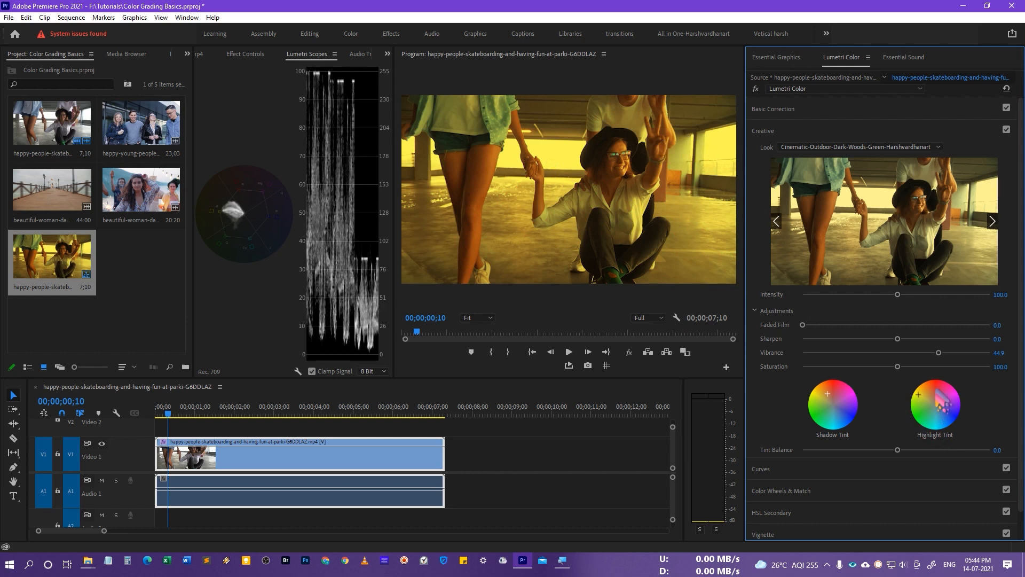
left_click_drag(935, 392, 935, 382)
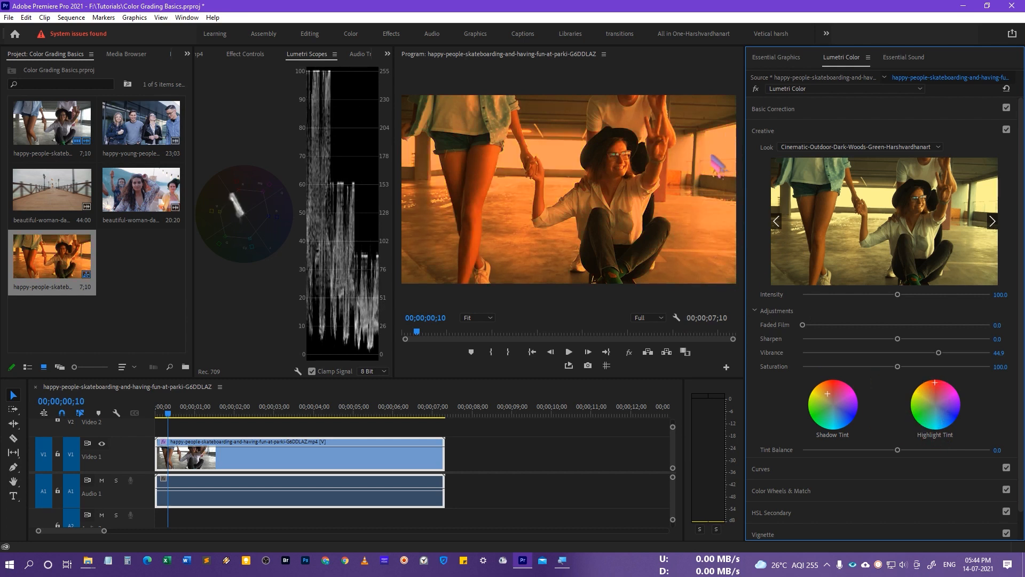
left_click_drag(937, 406, 952, 411)
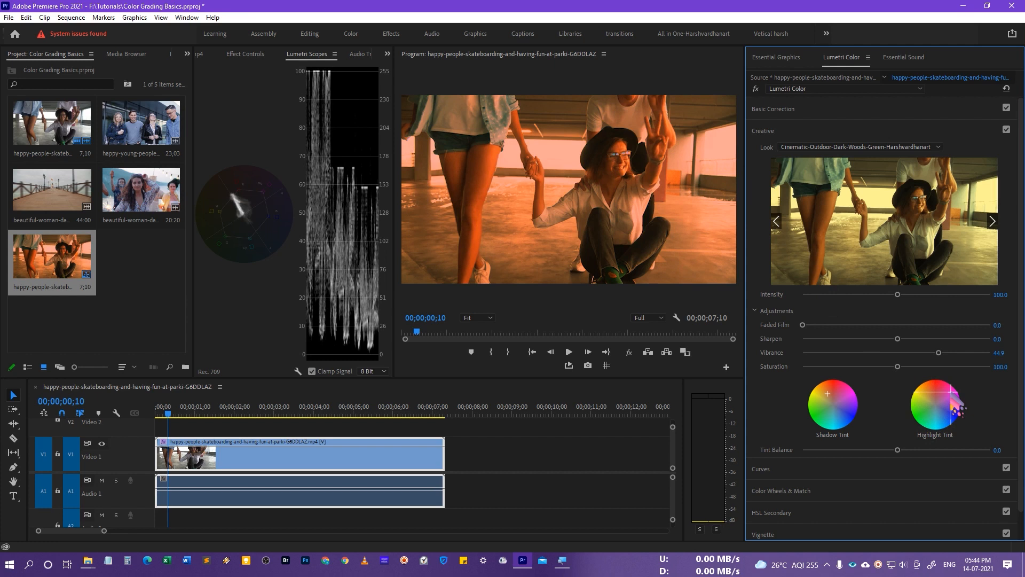
left_click_drag(951, 408, 945, 415)
double_click(942, 423)
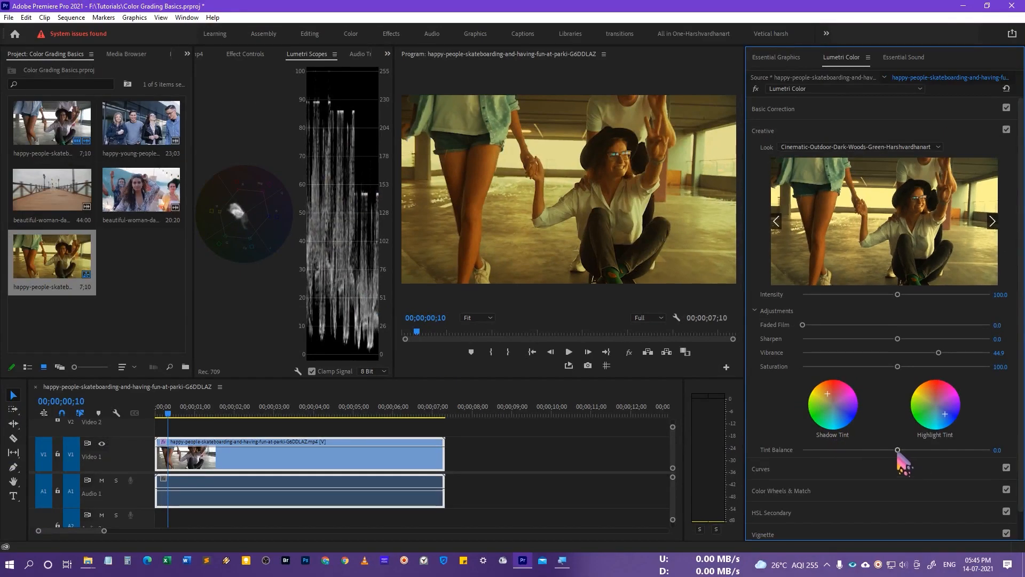
- Compare Tint Balance at -100 and 100 on the clip and return it to 0
left_click_drag(899, 453, 793, 454)
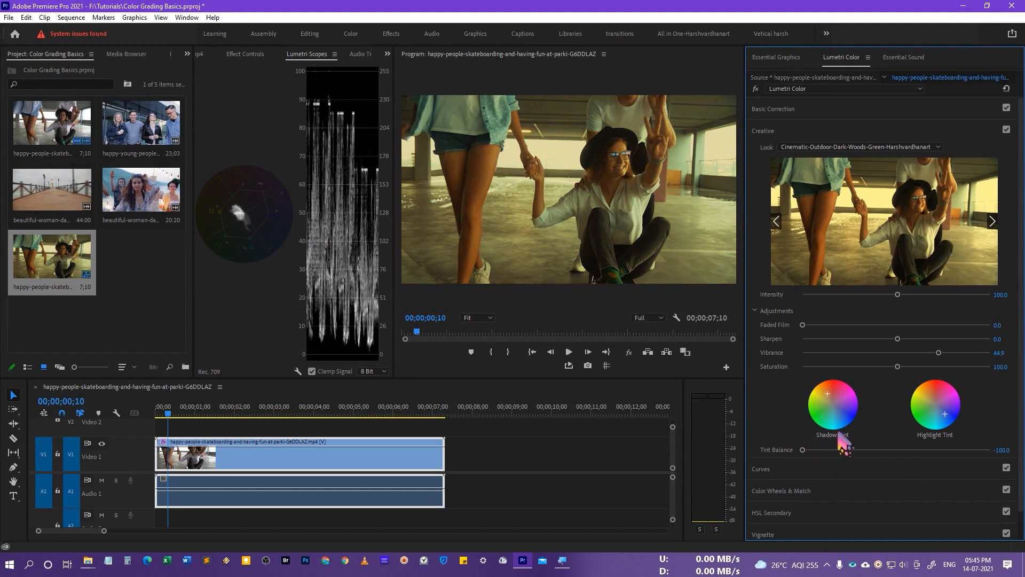
left_click_drag(803, 450, 990, 452)
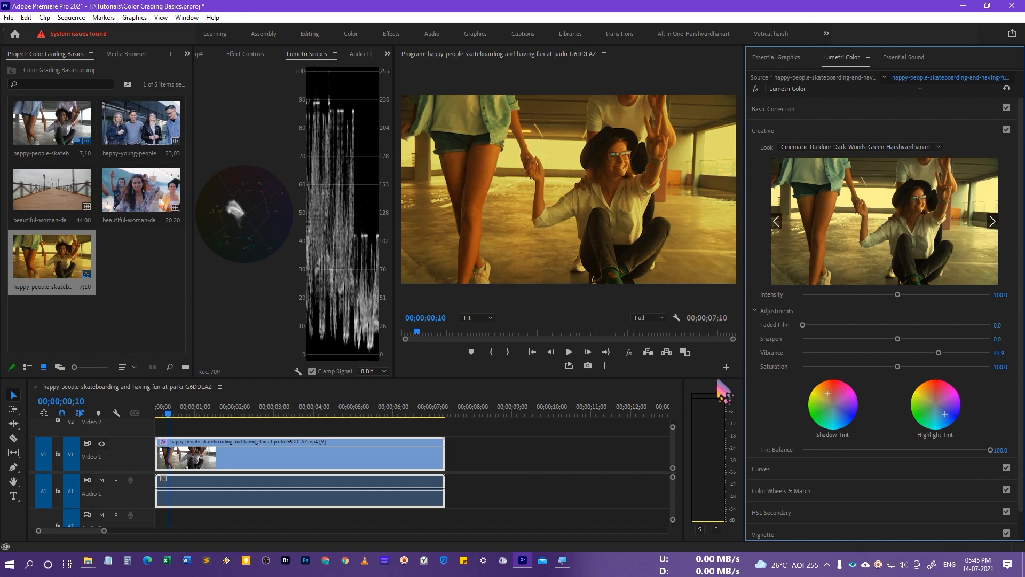
double_click(990, 450)
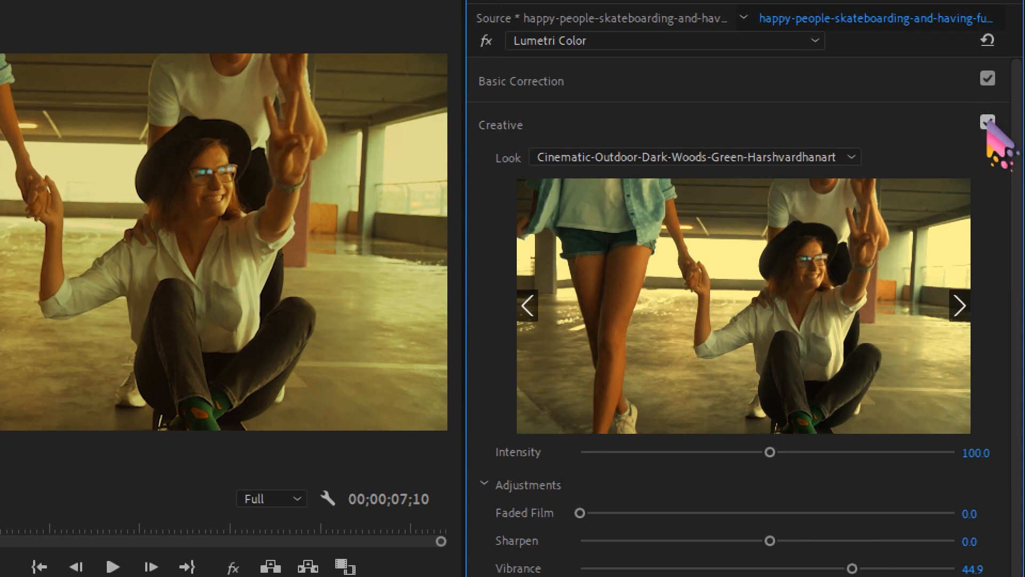
- Compare the clip before and after grading by disabling and re-enabling the Creative and Basic Correction adjustments
left_click(988, 123)
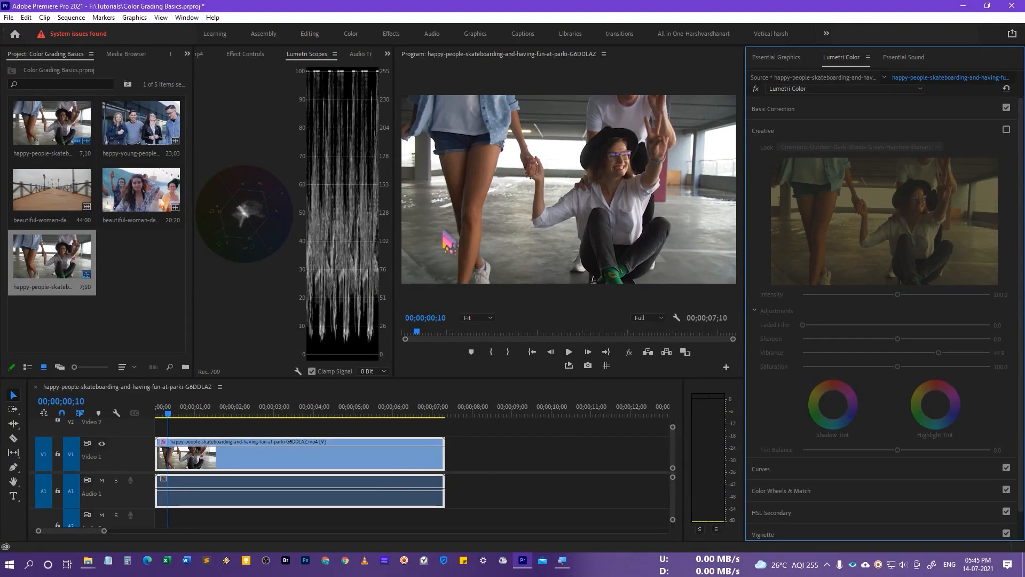
left_click(1007, 130)
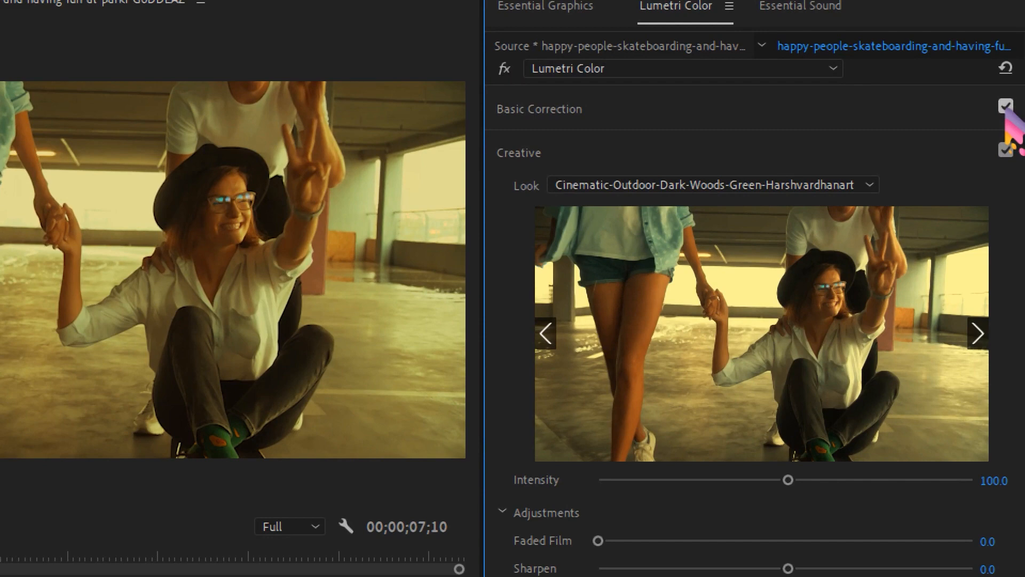
left_click(1006, 106)
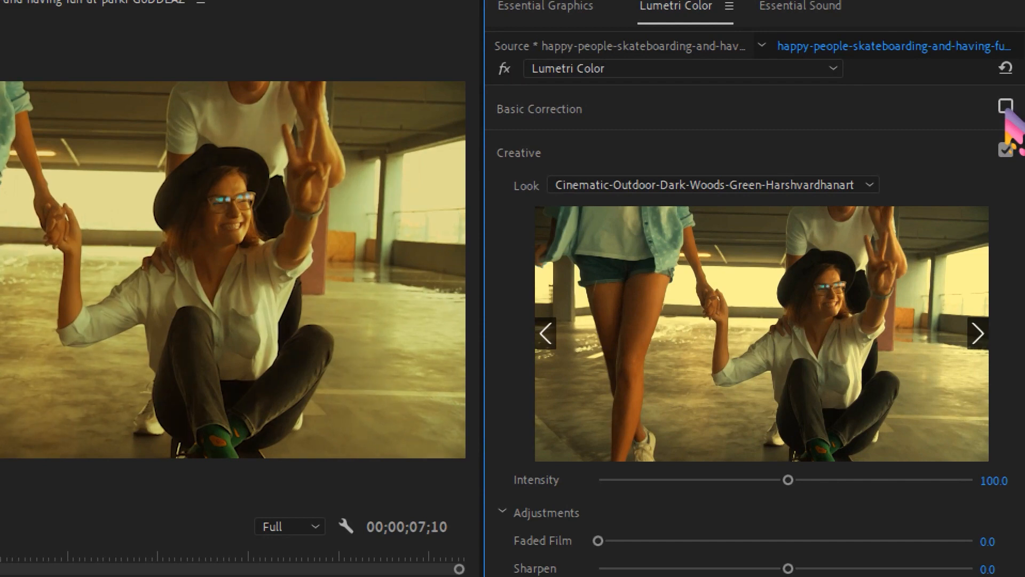
left_click(1006, 150)
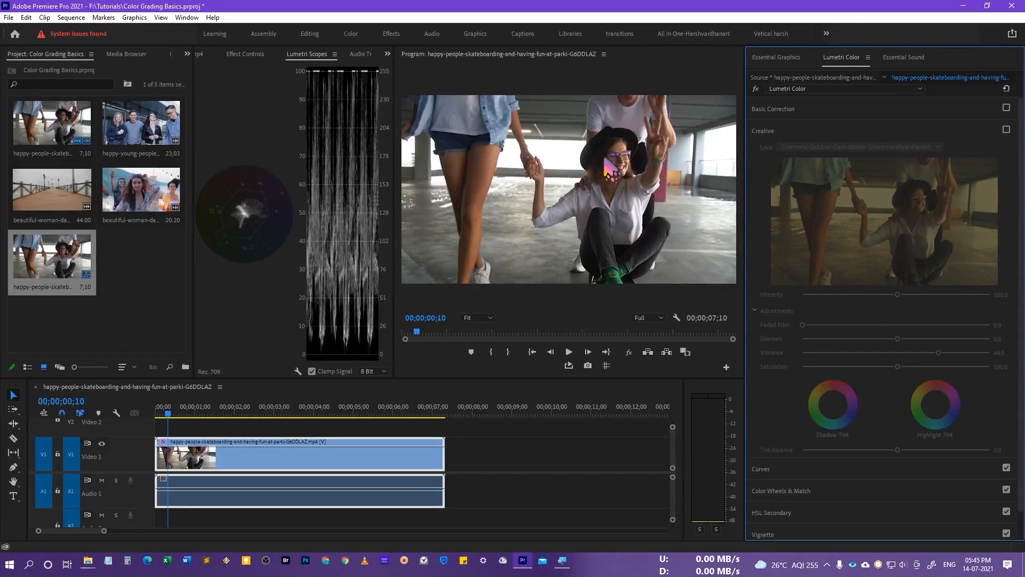
left_click(1006, 108)
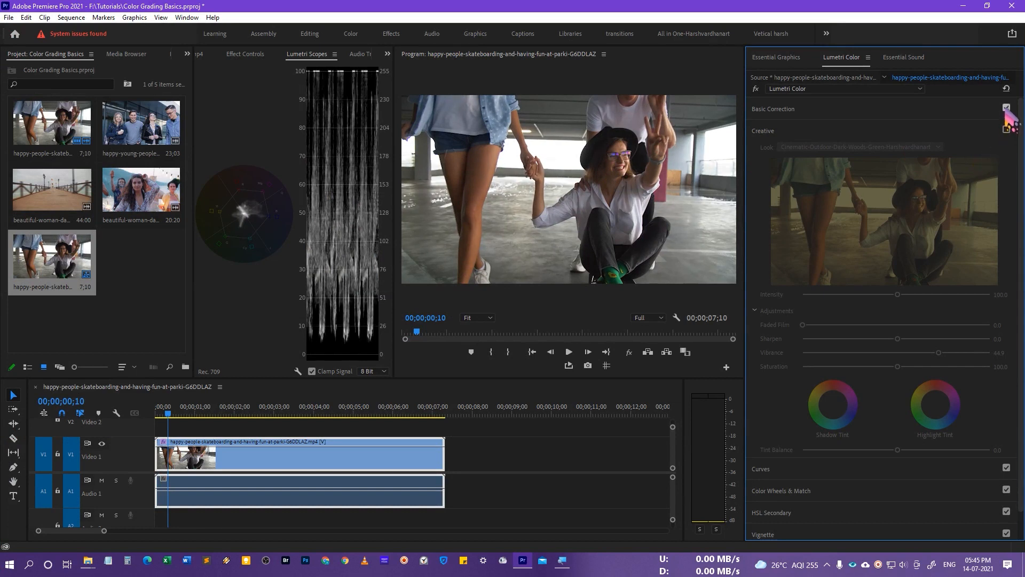
left_click(1006, 108)
left_click(1006, 108)
left_click(1007, 130)
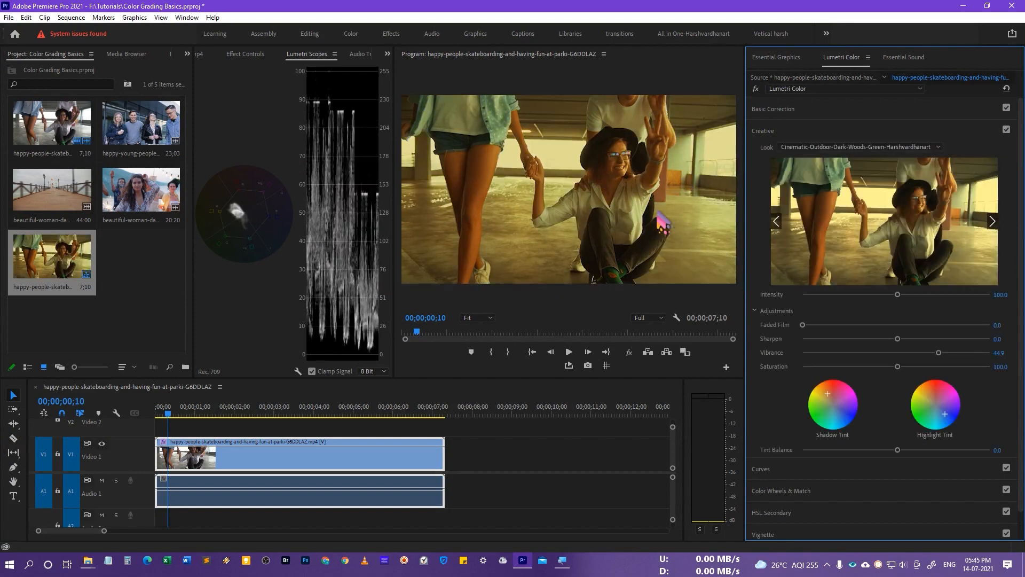
- Play the graded clip in a maximized Program monitor, stop it and restore the normal workspace layout
left_click(534, 304)
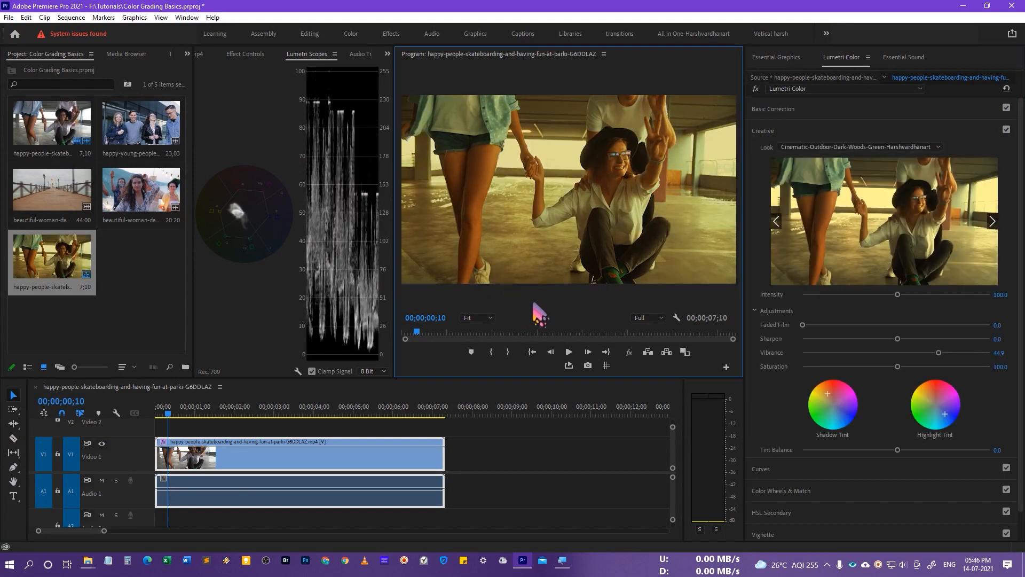
key("grave")
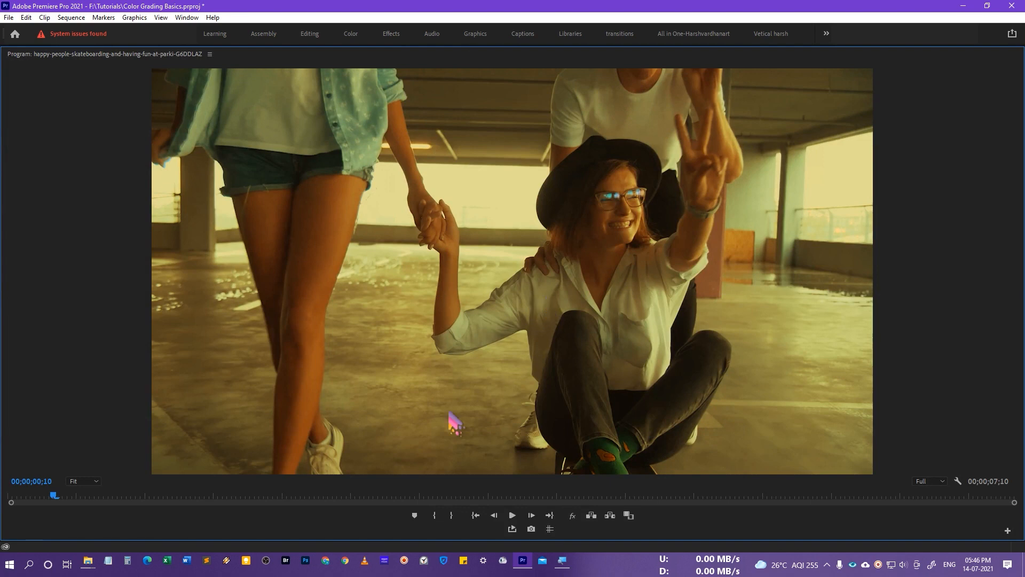
key("space")
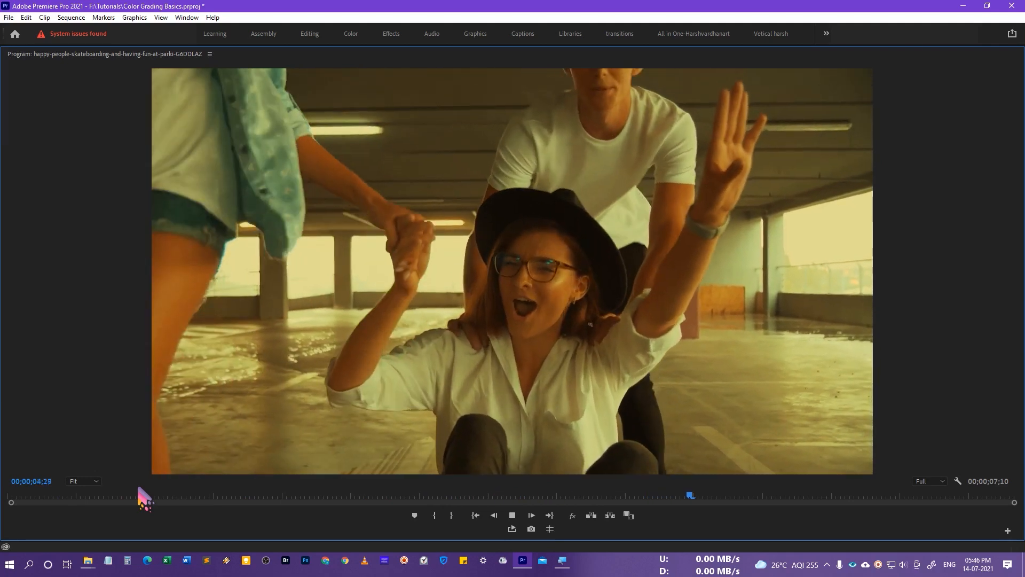
key("space")
key("grave")
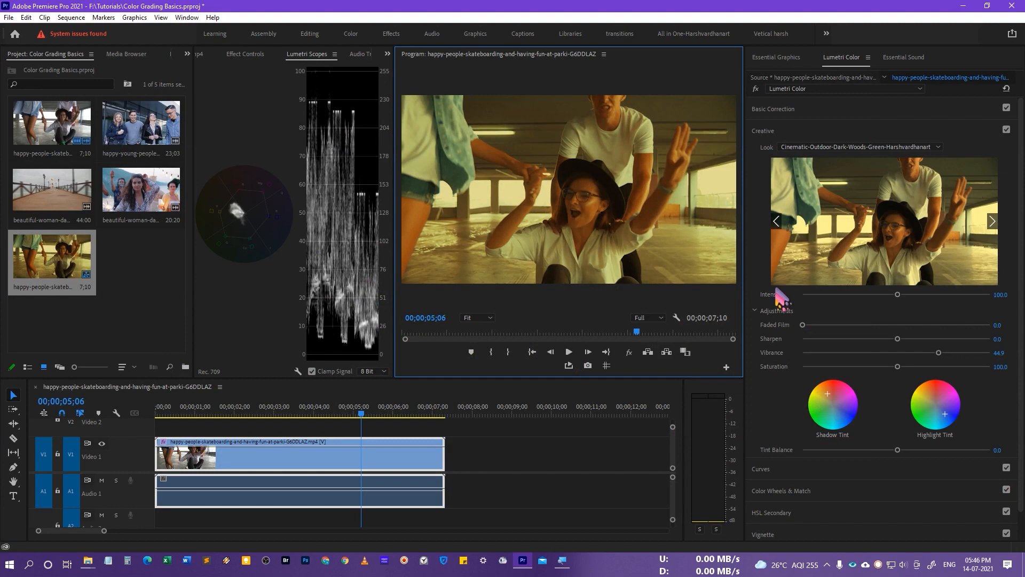
- Collapse the Creative settings, look at the Lumetri Curves controls and expand the Basic Correction settings
left_click(817, 129)
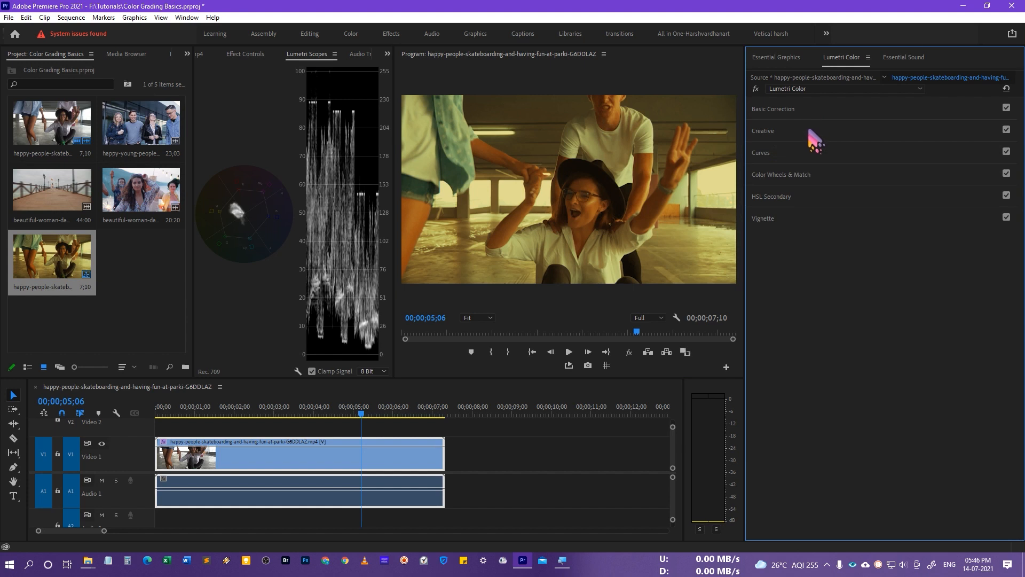
left_click(795, 153)
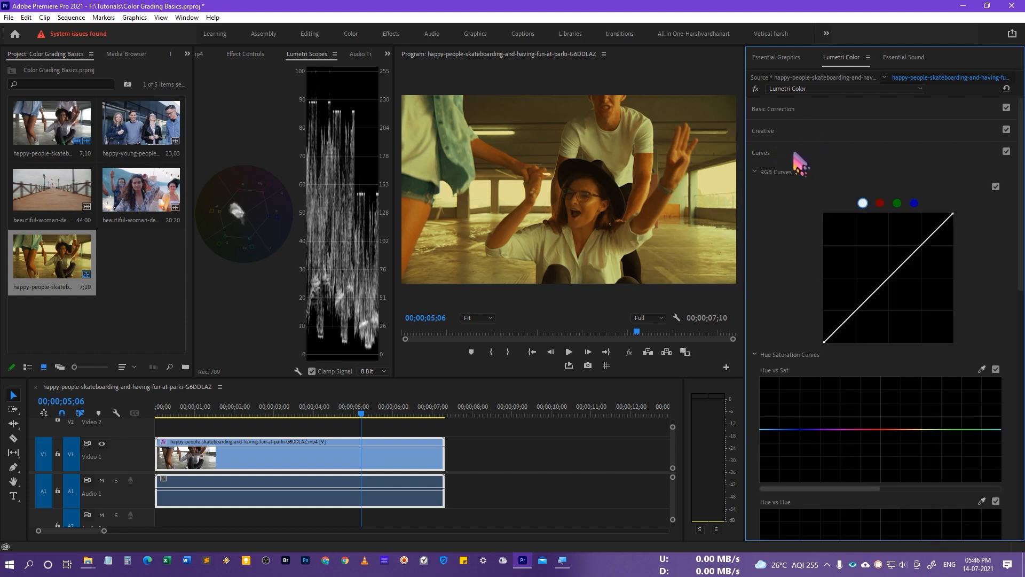
left_click(794, 154)
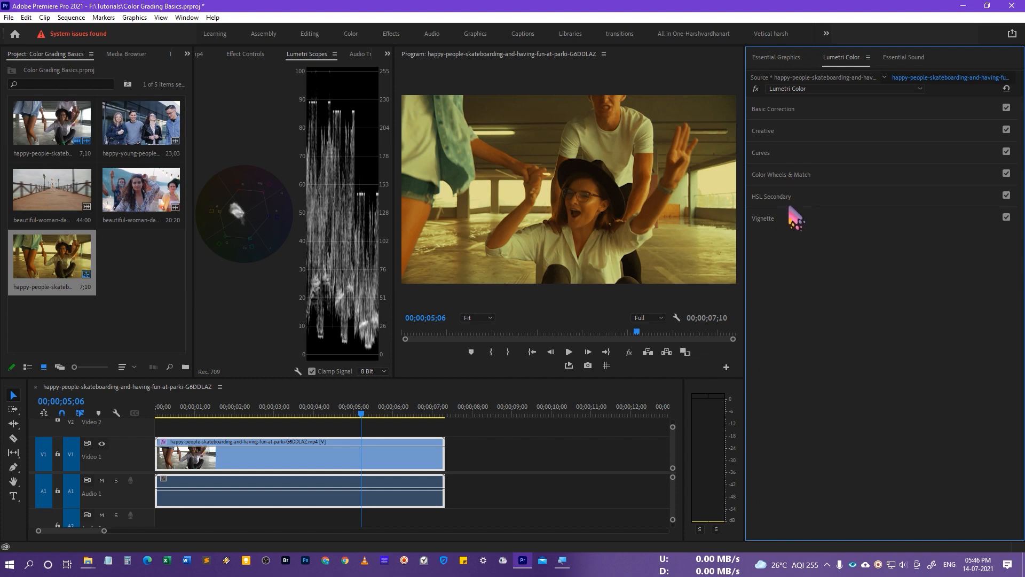
left_click(792, 131)
left_click(797, 110)
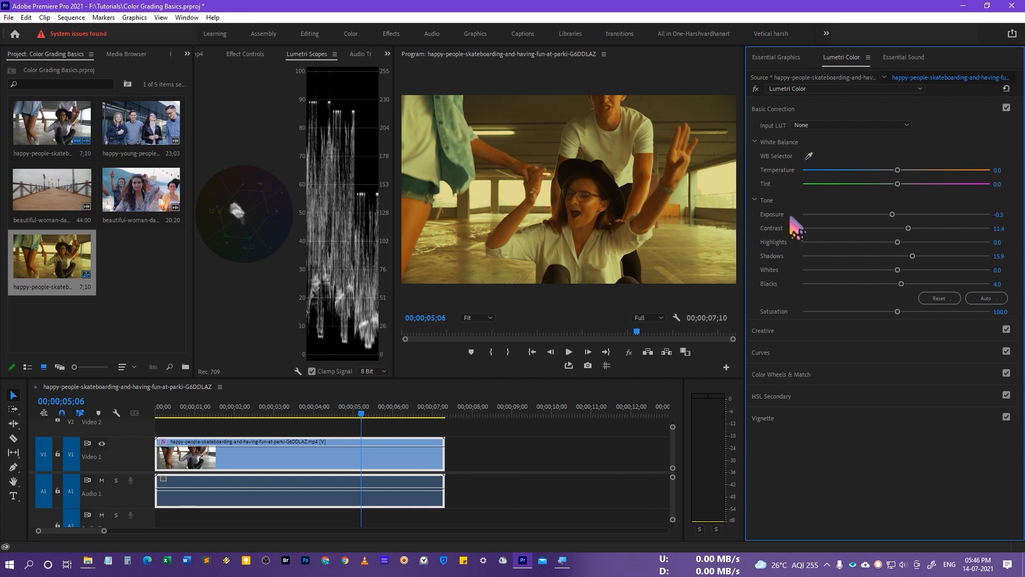